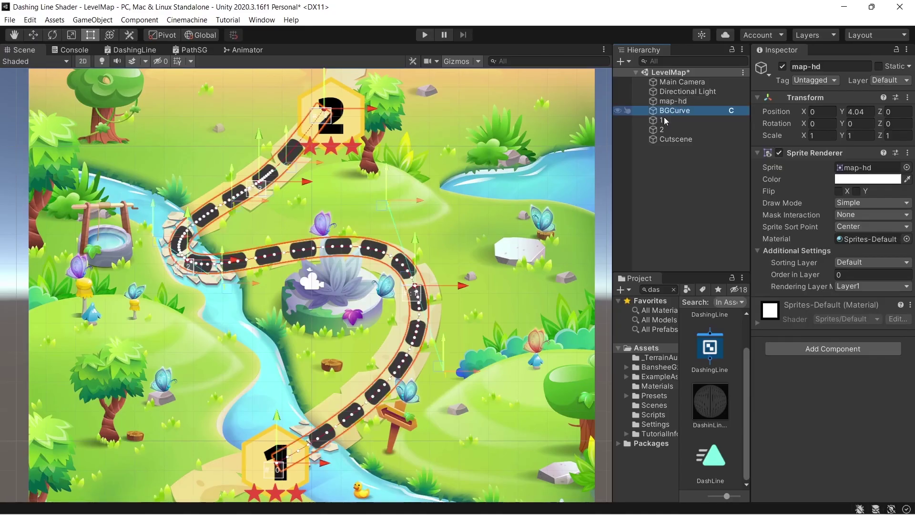
# - Move the BGCurve point on the path's eastern bend outward onto the white stone
pyautogui.click(456, 269)
pyautogui.moveTo(456, 270); pyautogui.dragTo(504, 257)
pyautogui.moveTo(536, 329); pyautogui.dragTo(544, 404)
pyautogui.scroll(2, 186, 271)
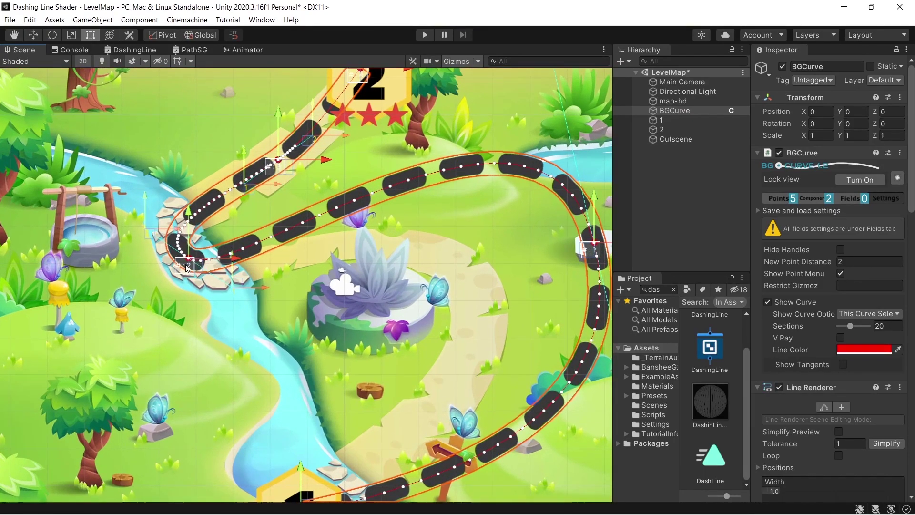
# - Move the curve point at the stone crossing down into the river and adjust the tangent handles to smooth both bends
pyautogui.moveTo(193, 267); pyautogui.dragTo(364, 367)
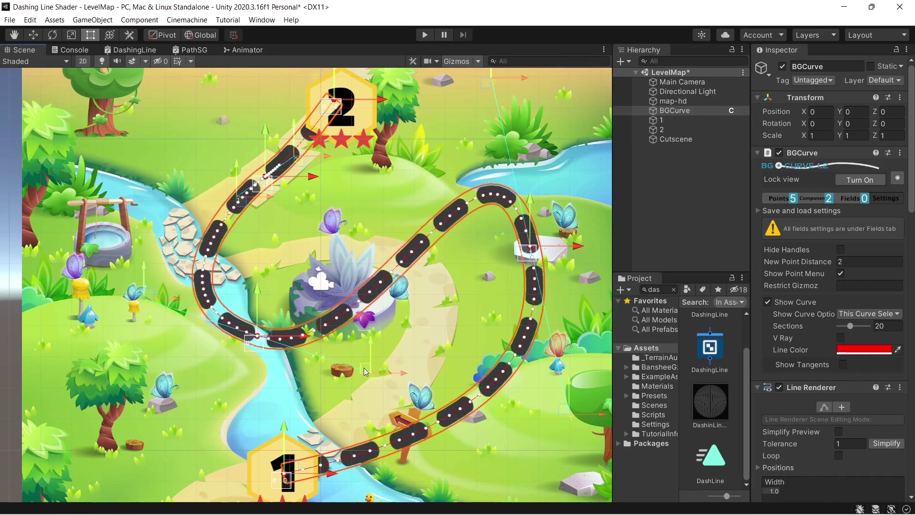
pyautogui.moveTo(141, 293); pyautogui.dragTo(145, 249)
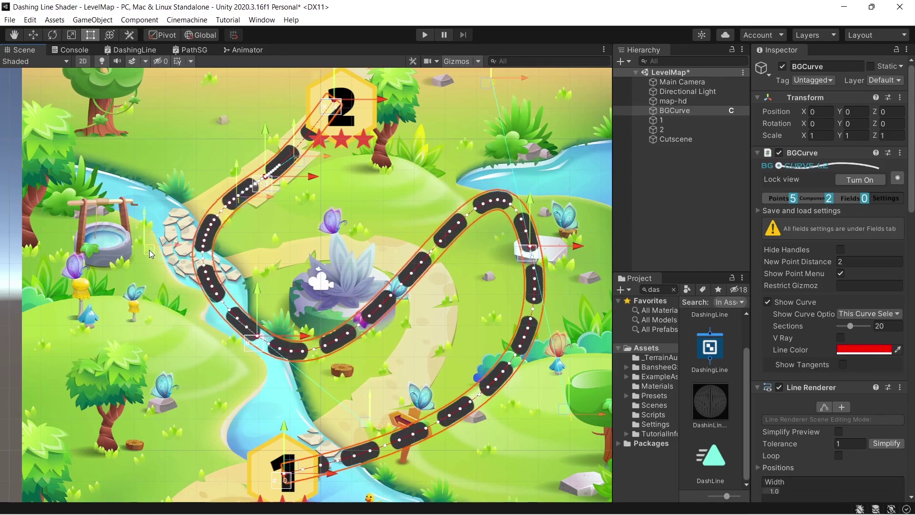
pyautogui.moveTo(487, 85); pyautogui.dragTo(452, 155)
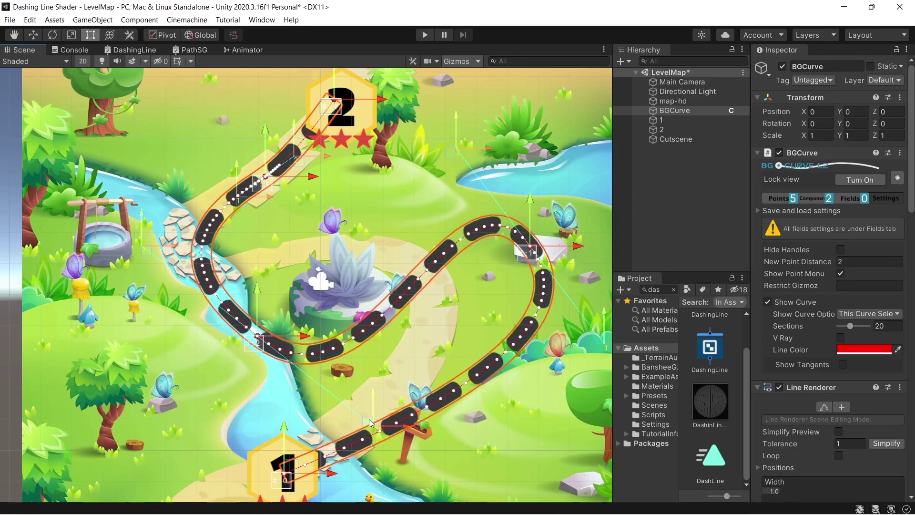
pyautogui.moveTo(371, 423); pyautogui.dragTo(336, 382)
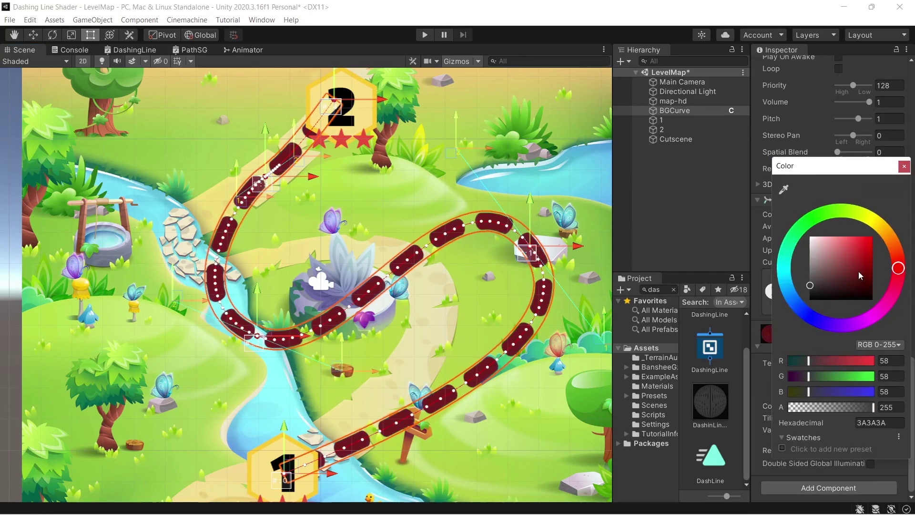
# - Change the Dashin Line Mat colour to purple 91086F
pyautogui.moveTo(861, 276)
pyautogui.mouseDown()
pyautogui.moveTo(871, 241)
pyautogui.moveTo(854, 259)
pyautogui.moveTo(869, 263)
pyautogui.moveTo(890, 300)
pyautogui.moveTo(883, 309)
pyautogui.mouseUp()
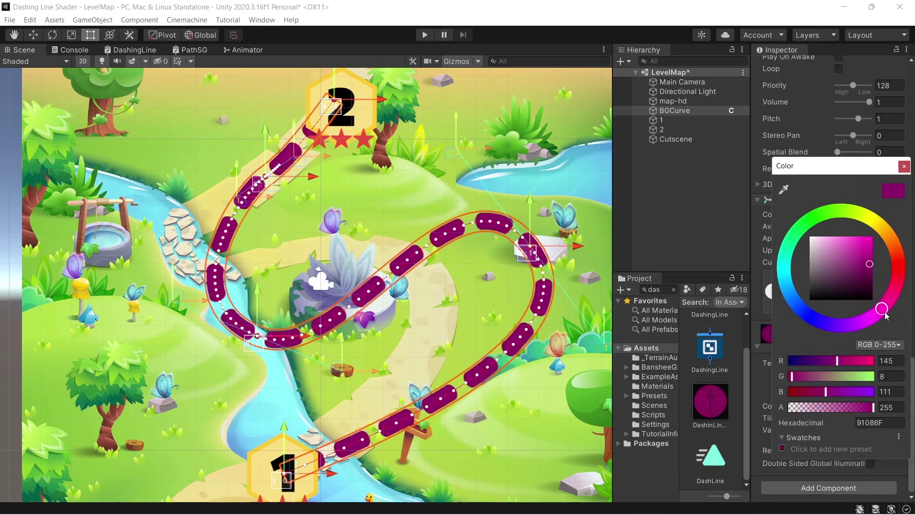
pyautogui.click(904, 167)
# - Set the dash material's TilingDashes to 23.26 and its Value to 0.2
pyautogui.moveTo(862, 419)
pyautogui.mouseDown()
pyautogui.moveTo(462, 422)
pyautogui.moveTo(774, 397)
pyautogui.moveTo(912, 403)
pyautogui.mouseUp()
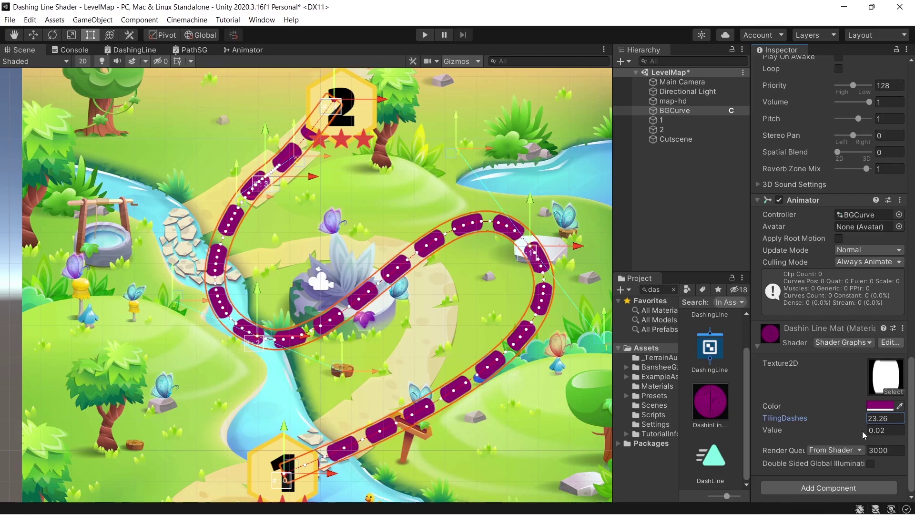
pyautogui.moveTo(783, 430); pyautogui.dragTo(787, 436)
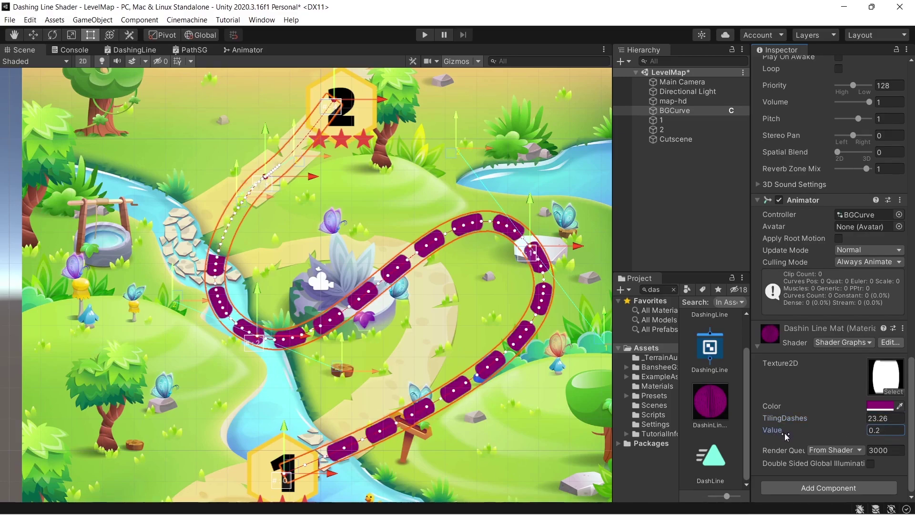
pyautogui.scroll(10, 779, 199)
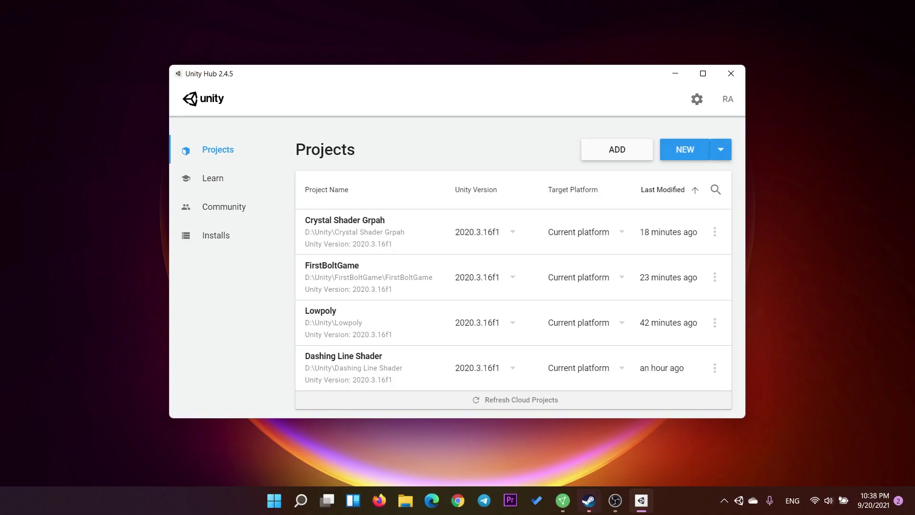
# - Create a Unity 2020.3.16f1 project named Dashing Line Shader Graph from the Universal Render Pipeline template
pyautogui.click(720, 149)
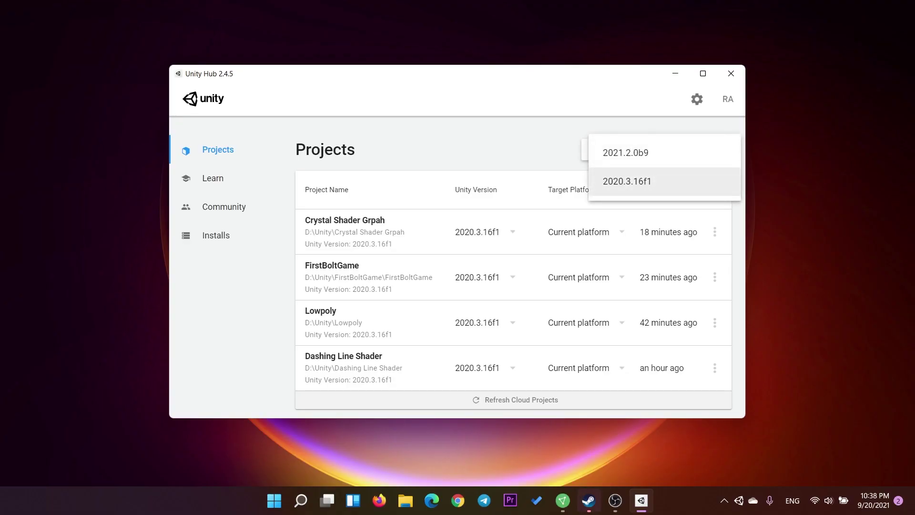
pyautogui.click(626, 181)
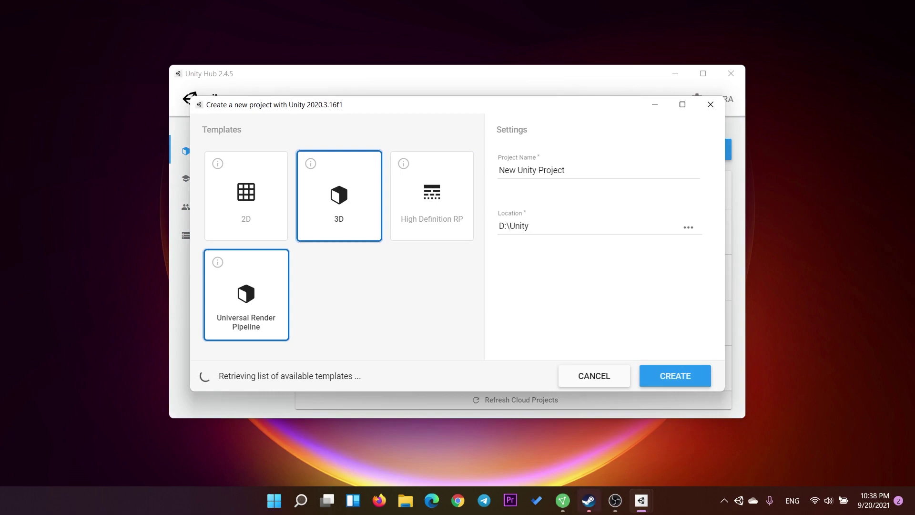
pyautogui.tripleClick(564, 170)
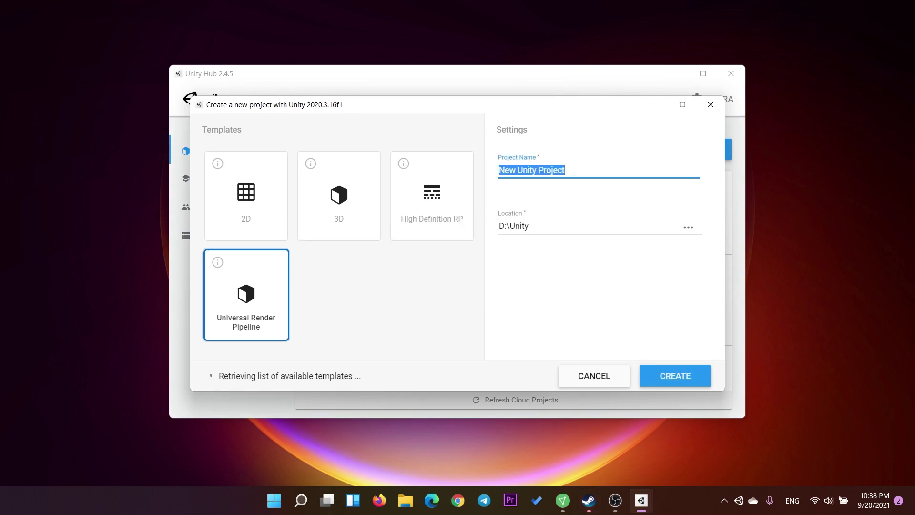
pyautogui.write('Dashing')
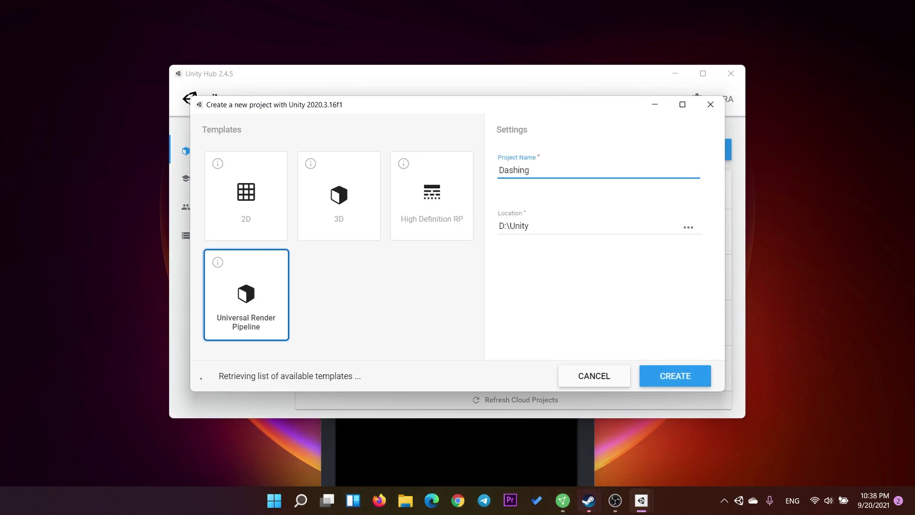
pyautogui.write(' Line Shader Graph')
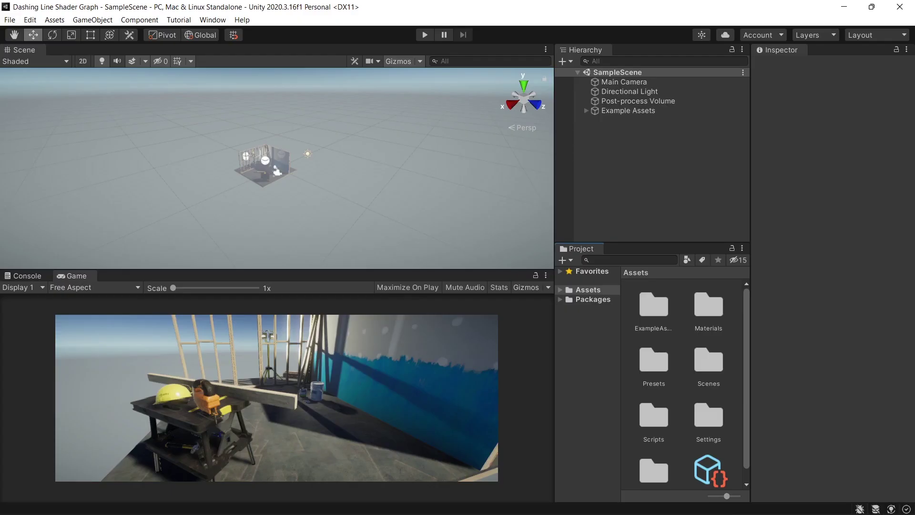
# - Create a scene named Level Map in the Scenes folder and open it
pyautogui.doubleClick(708, 362)
pyautogui.rightClick(699, 377)
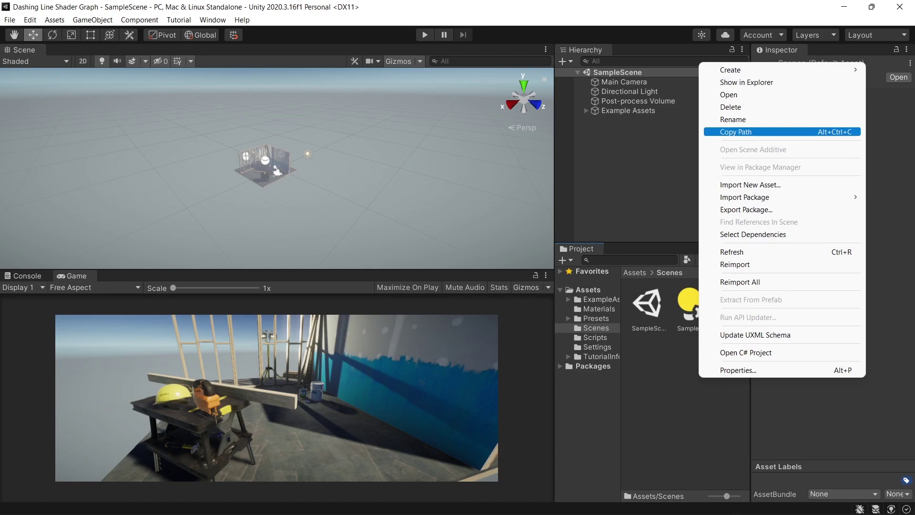
pyautogui.moveTo(735, 69)
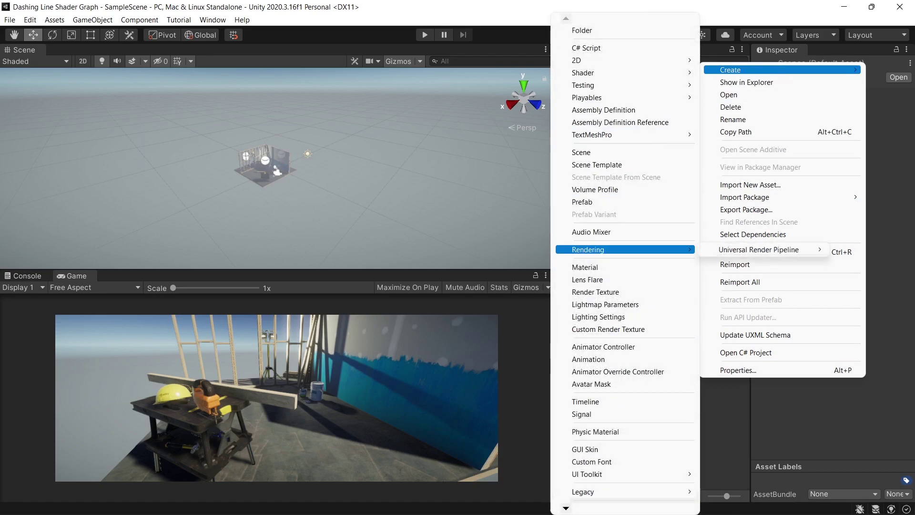
pyautogui.click(595, 152)
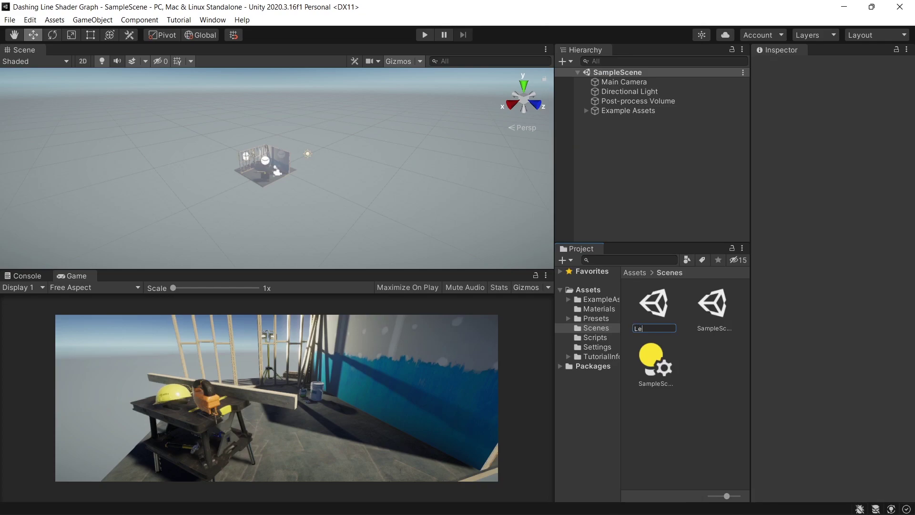
pyautogui.press('Return')
pyautogui.doubleClick(654, 304)
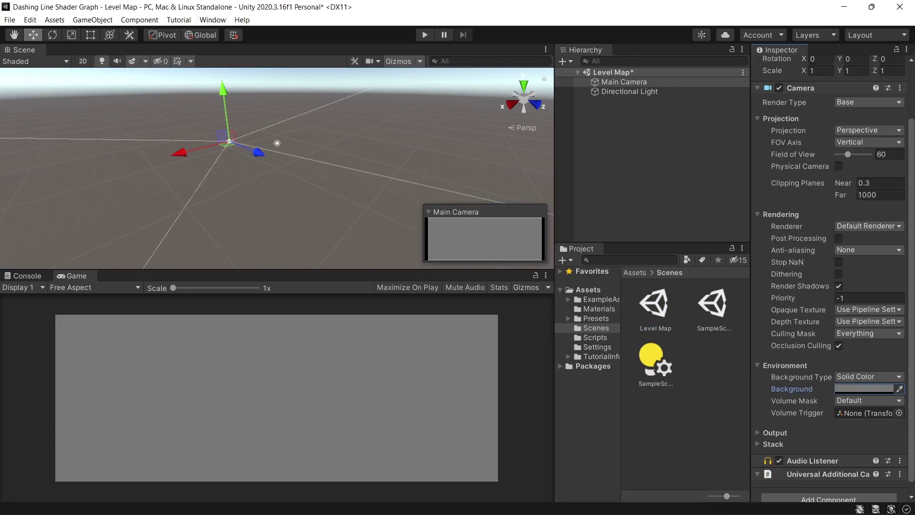
# - Open the Package Manager and show the My Assets packages
pyautogui.click(212, 20)
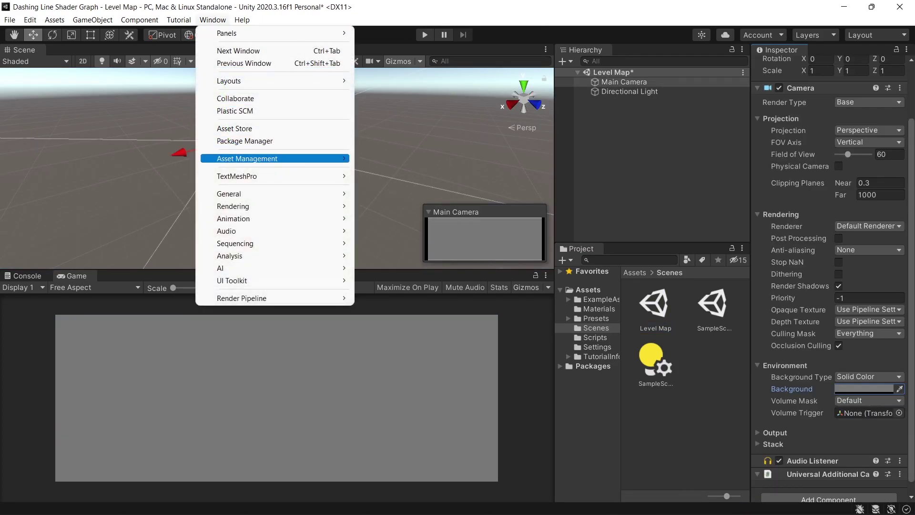
pyautogui.click(245, 140)
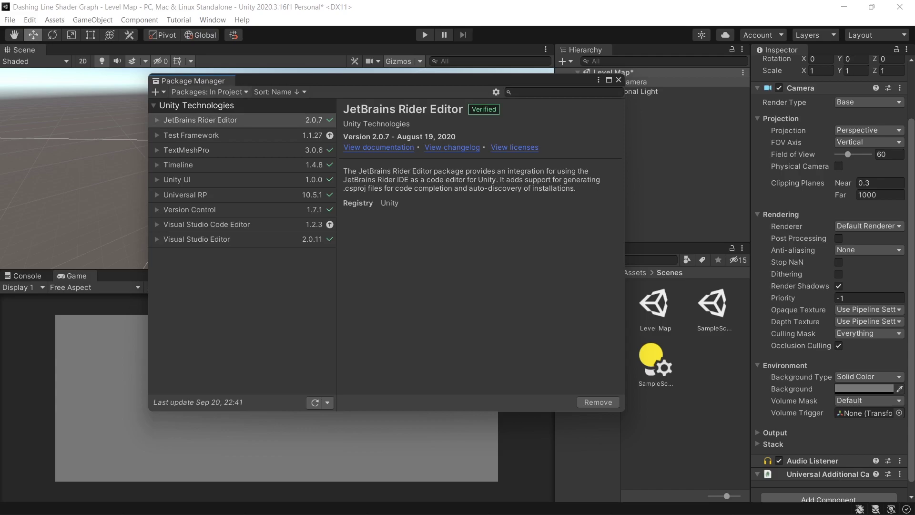
pyautogui.click(210, 92)
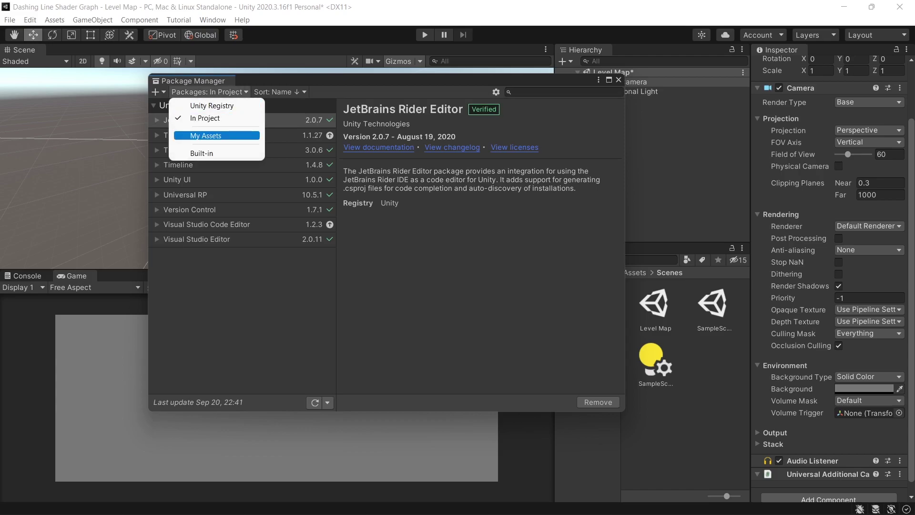
pyautogui.click(206, 135)
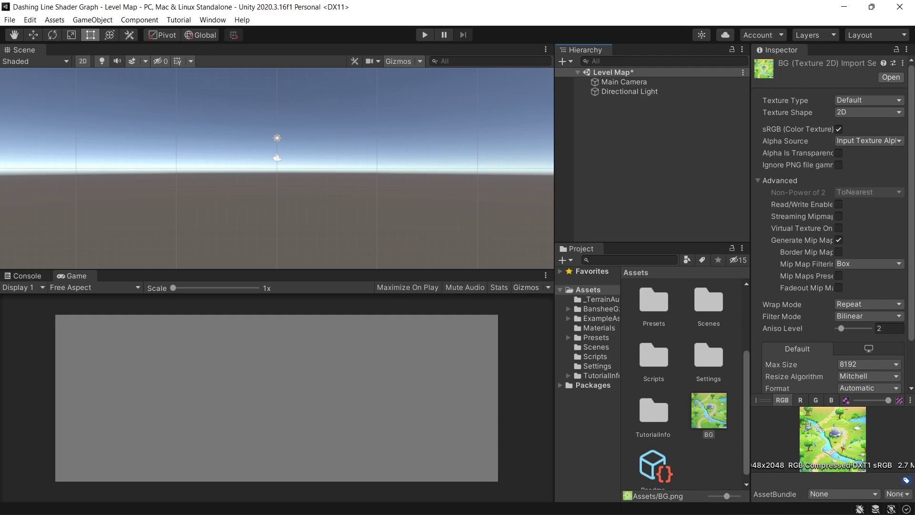
# - Set the BG texture's type to Sprite (2D and UI), apply it, and add the sprite to the Level Map scene
pyautogui.click(868, 100)
pyautogui.click(820, 150)
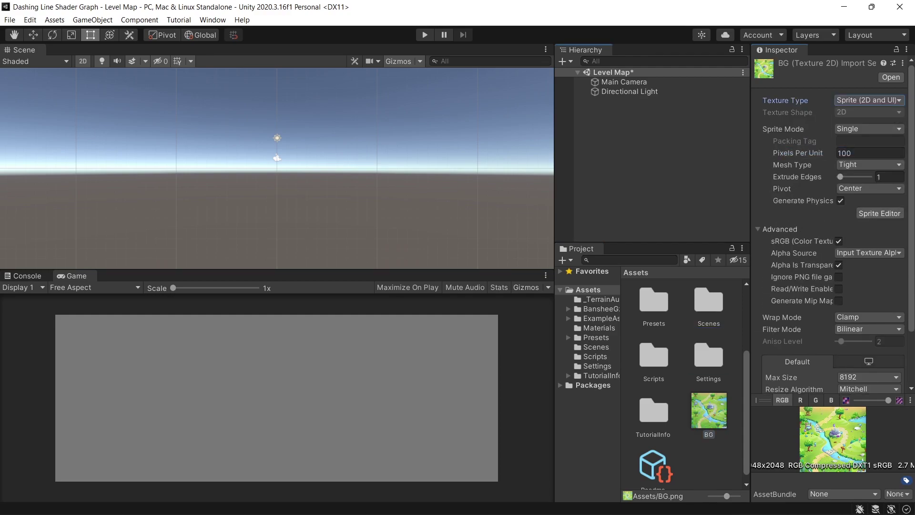
pyautogui.scroll(-5, 832, 214)
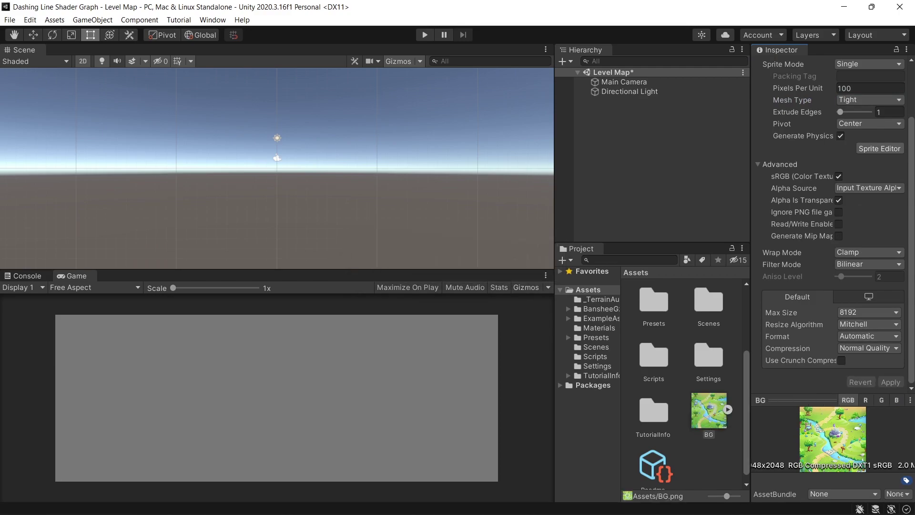
pyautogui.moveTo(709, 410); pyautogui.dragTo(619, 115)
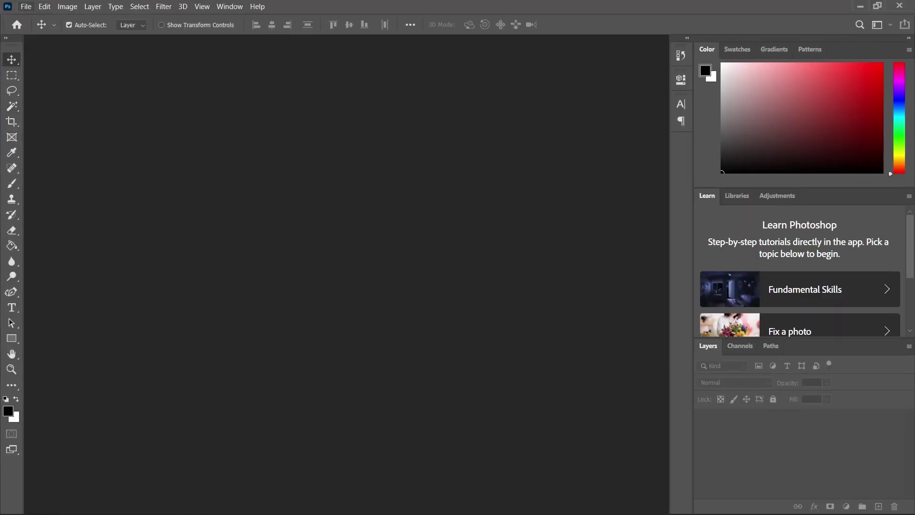
# - Switch to Photoshop, create a 512 x 128 px document at 72 ppi, and fill its background with black
pyautogui.click(26, 6)
pyautogui.click(30, 18)
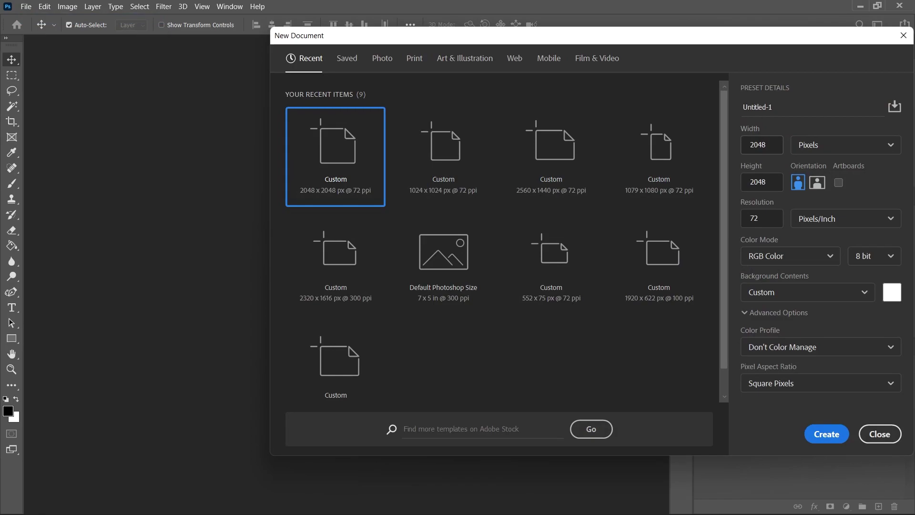
pyautogui.click(762, 145)
pyautogui.press('Tab')
pyautogui.press('Return')
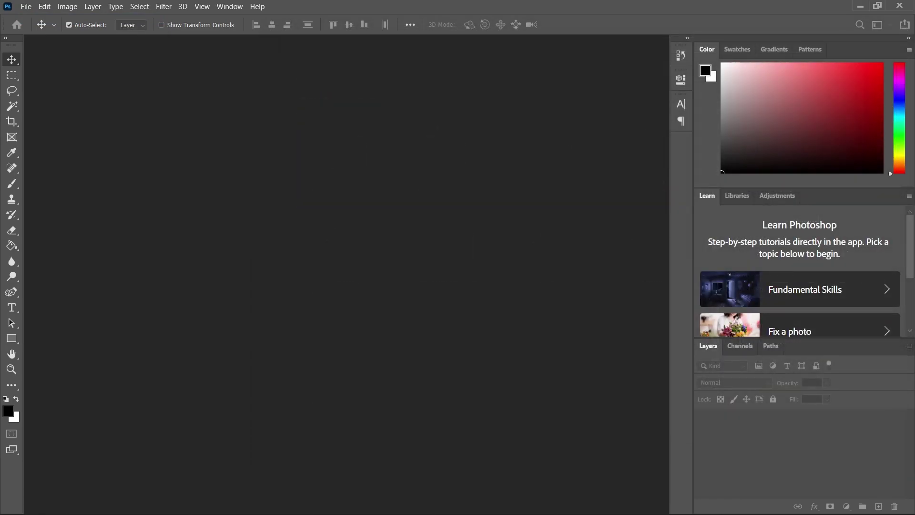
pyautogui.press('g')
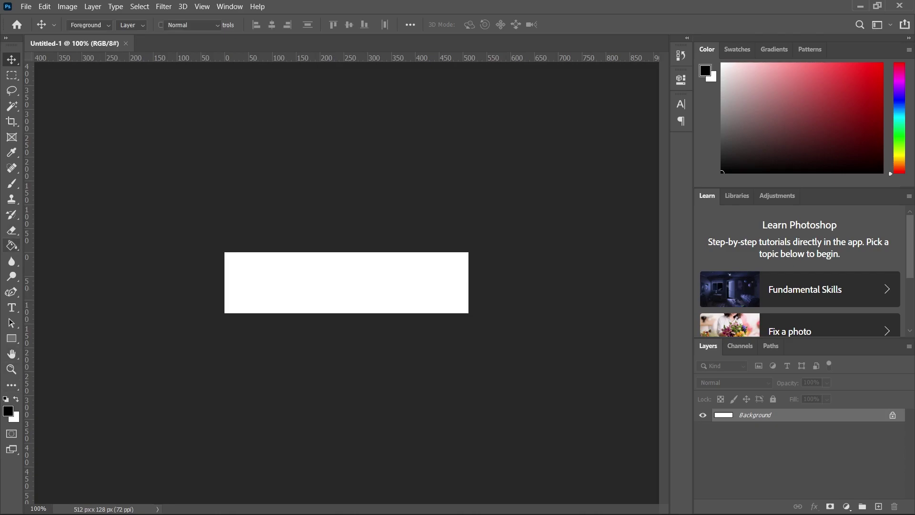
pyautogui.click(368, 281)
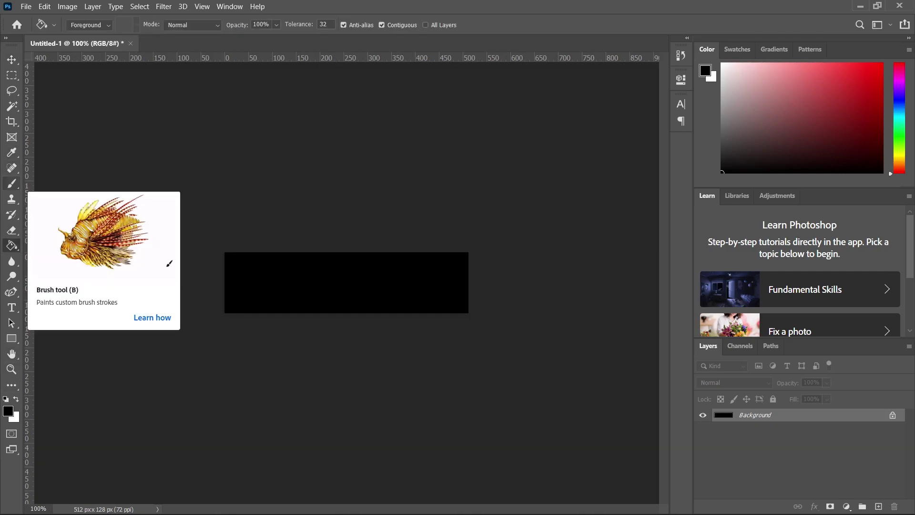
# - On a new layer, paint a horizontal white capsule about 425 px long with a 100 px Hard Round brush
pyautogui.click(12, 183)
pyautogui.click(86, 24)
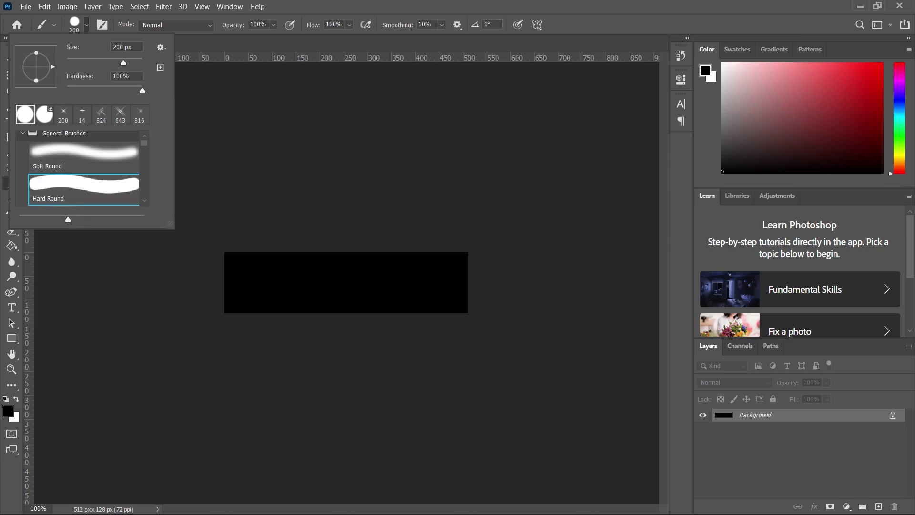
pyautogui.click(341, 234)
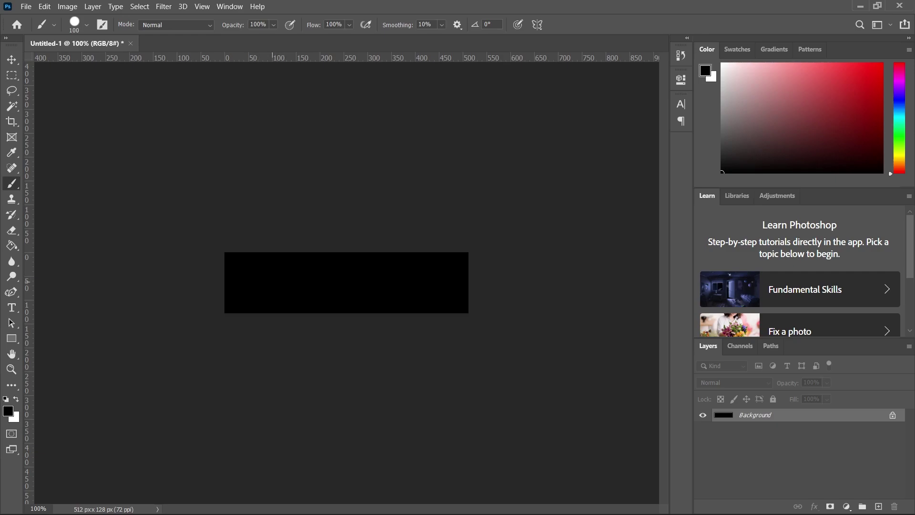
pyautogui.press('x')
pyautogui.click(879, 506)
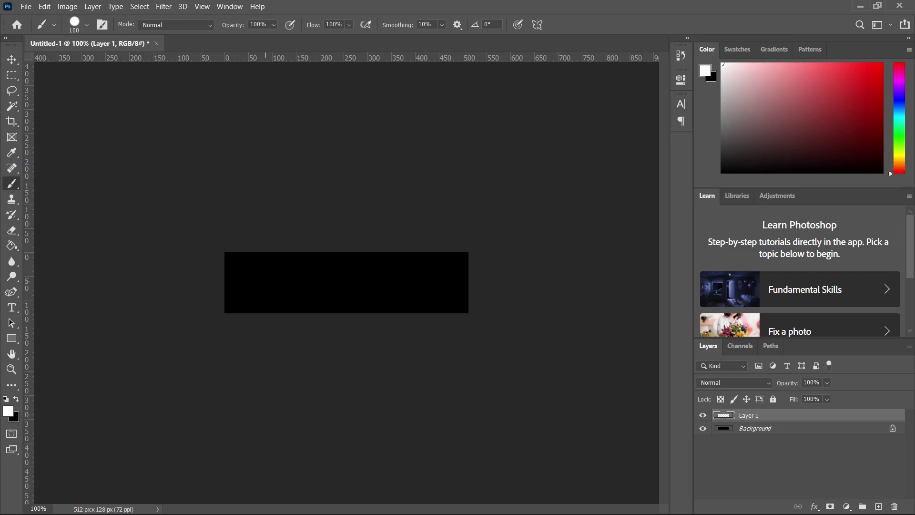
pyautogui.moveTo(258, 282); pyautogui.dragTo(418, 282)
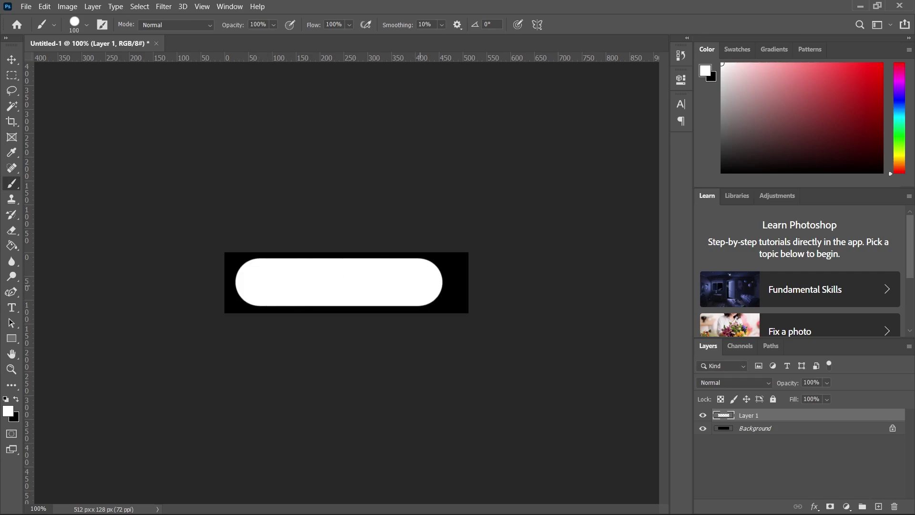
pyautogui.hotkey('ctrl', 'z')
pyautogui.moveTo(268, 282); pyautogui.dragTo(420, 283)
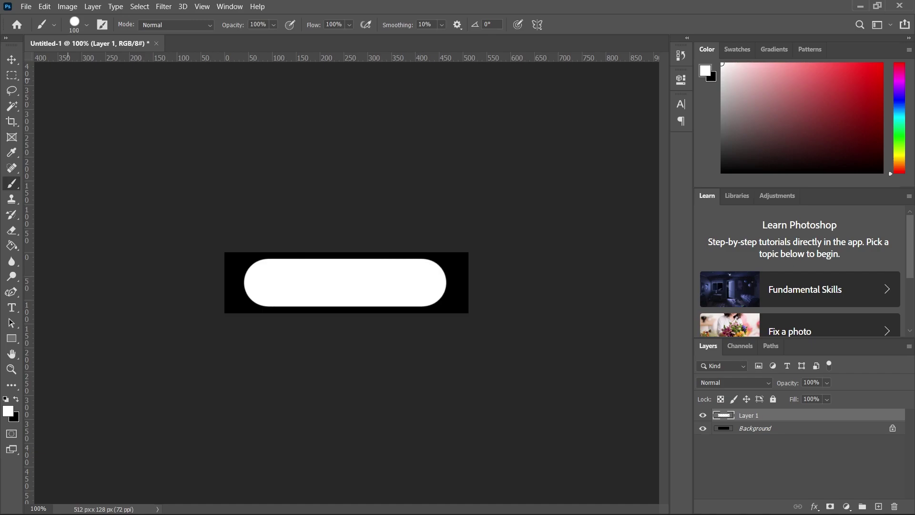
# - Export the capsule image as a PNG file named Dash
pyautogui.click(25, 6)
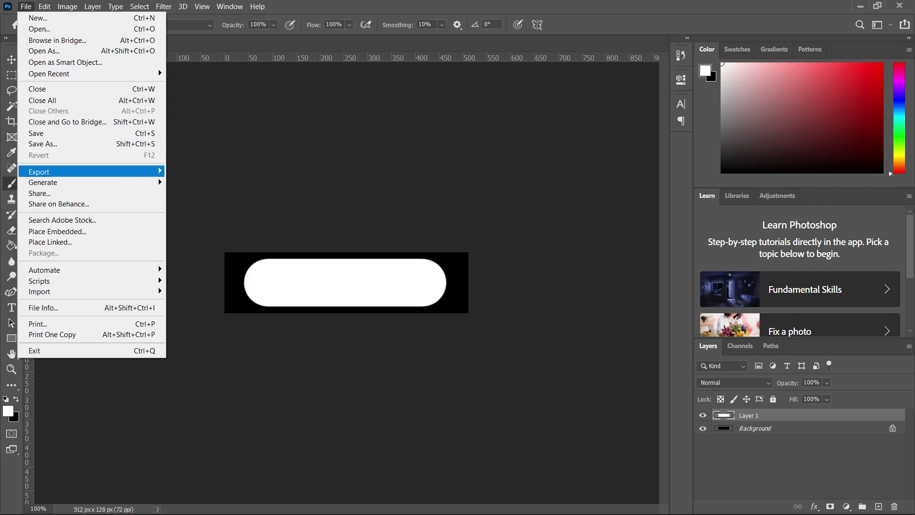
pyautogui.moveTo(81, 171)
pyautogui.click(224, 171)
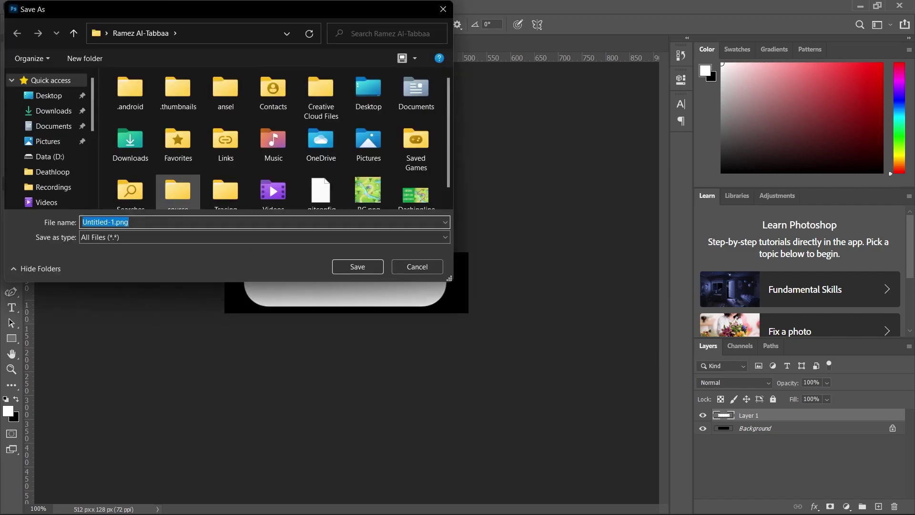
pyautogui.write('Dash')
pyautogui.click(48, 95)
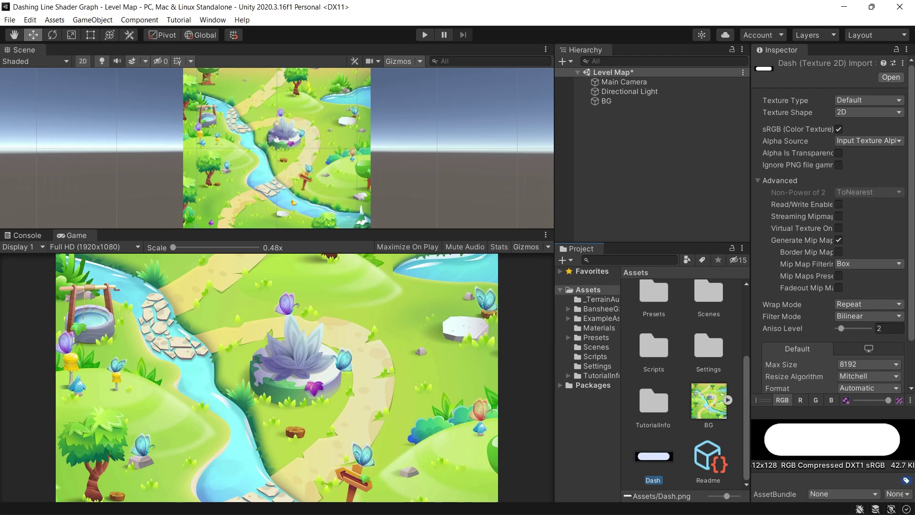
# - Switch to Unity and create a Sprite Unlit Shader Graph named DashingLineShader in the Assets folder
pyautogui.press('Escape')
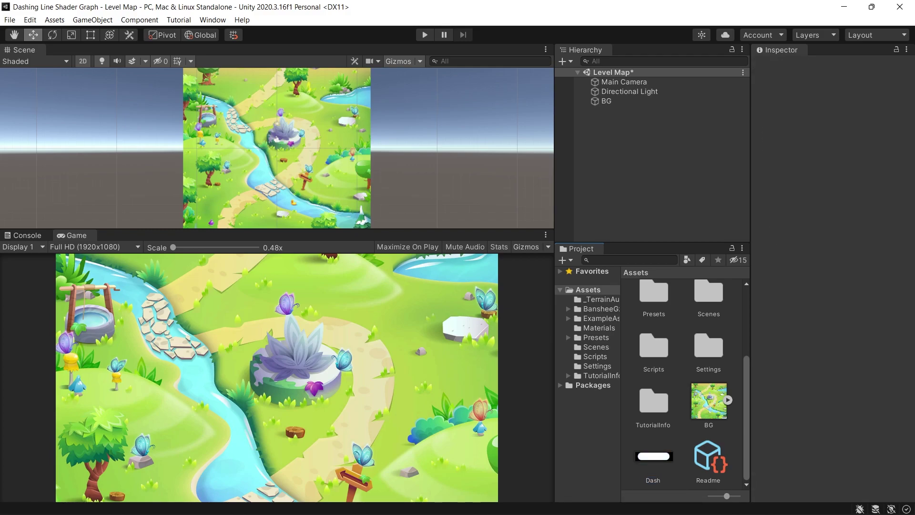
pyautogui.rightClick(734, 433)
pyautogui.moveTo(773, 126)
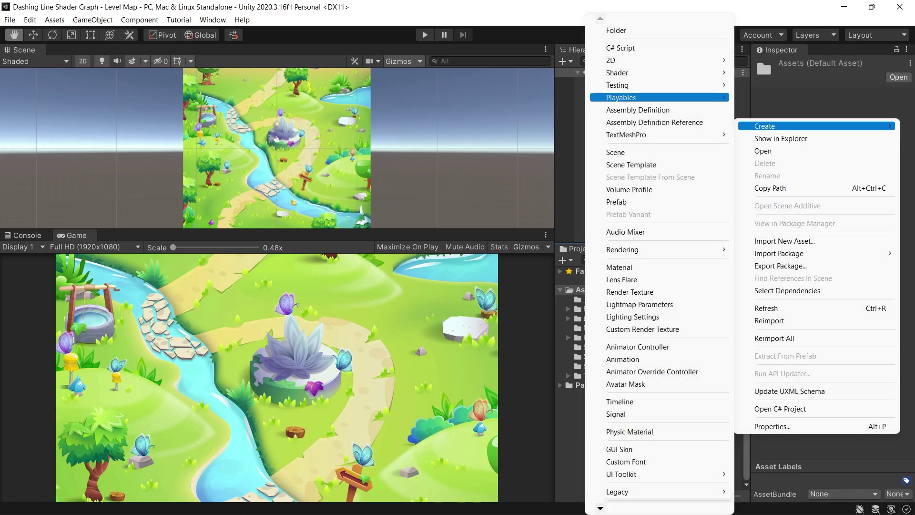
pyautogui.moveTo(659, 72)
pyautogui.moveTo(792, 170)
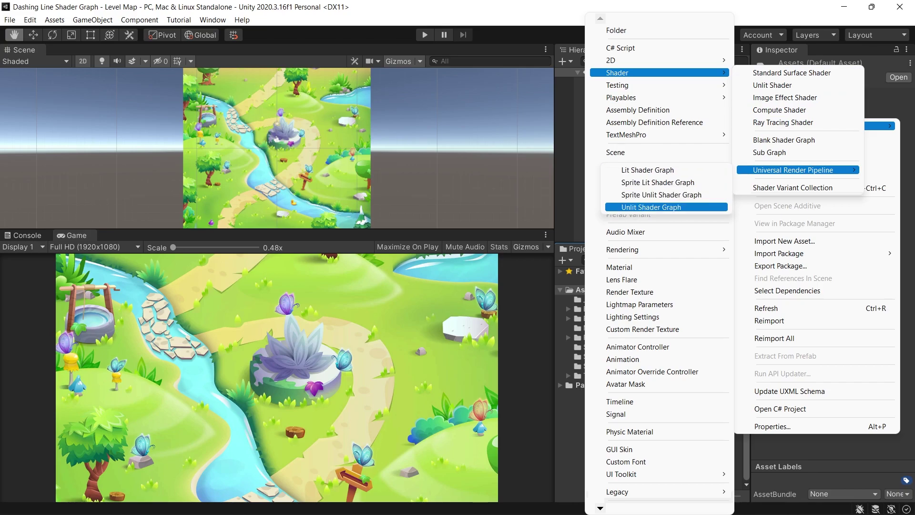
pyautogui.click(661, 195)
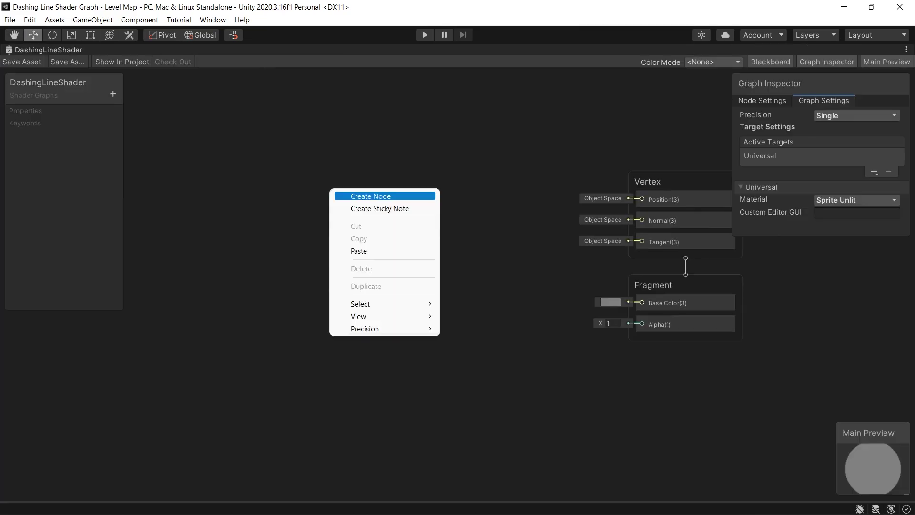
# - Add a Sample Texture 2D node to the DashingLineShader graph
pyautogui.click(370, 196)
pyautogui.write('samplet')
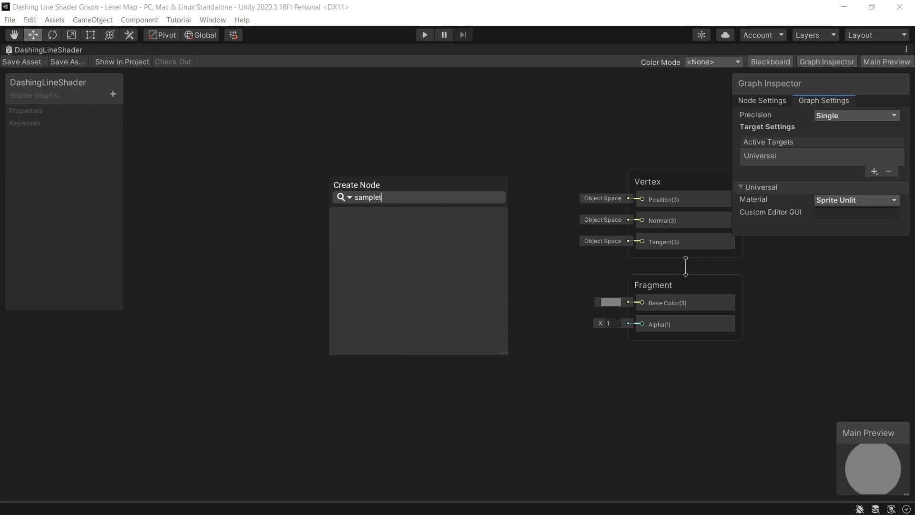
pyautogui.press('Down')
pyautogui.press('Down')
pyautogui.press('Down')
pyautogui.press('Down')
pyautogui.press('Return')
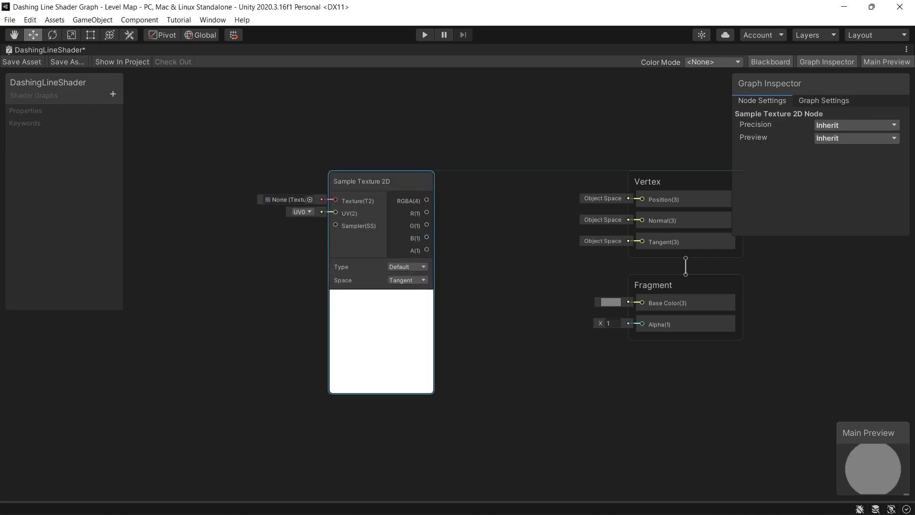
# - Add a Texture 2D property named MainTexture to the shader graph
pyautogui.click(113, 93)
pyautogui.press('Down')
pyautogui.press('Down')
pyautogui.press('Down')
pyautogui.press('Down')
pyautogui.press('Down')
pyautogui.press('Down')
pyautogui.press('Down')
pyautogui.press('Down')
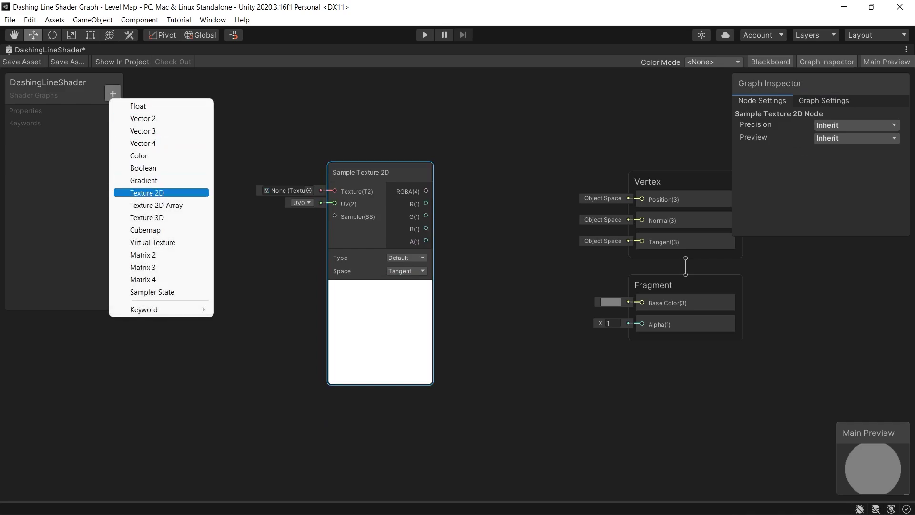
pyautogui.press('Return')
pyautogui.write('MainTe')
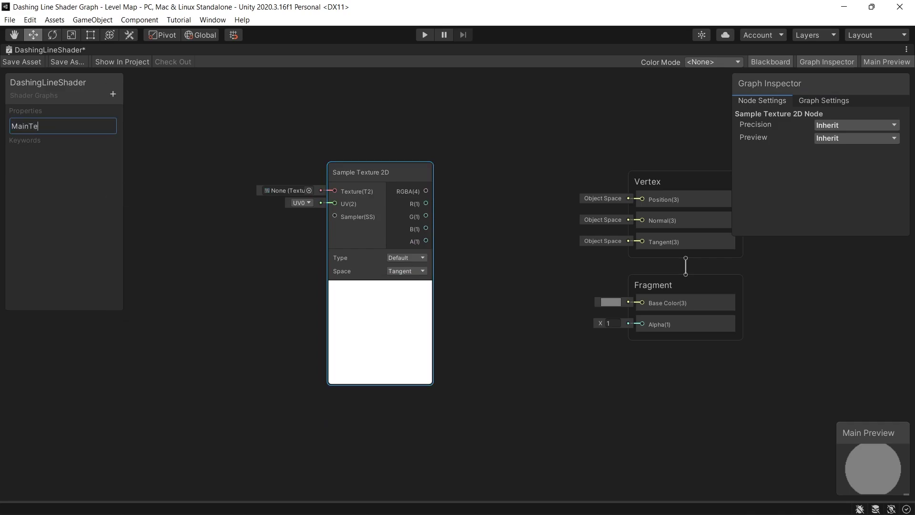
pyautogui.write('xture')
pyautogui.press('Return')
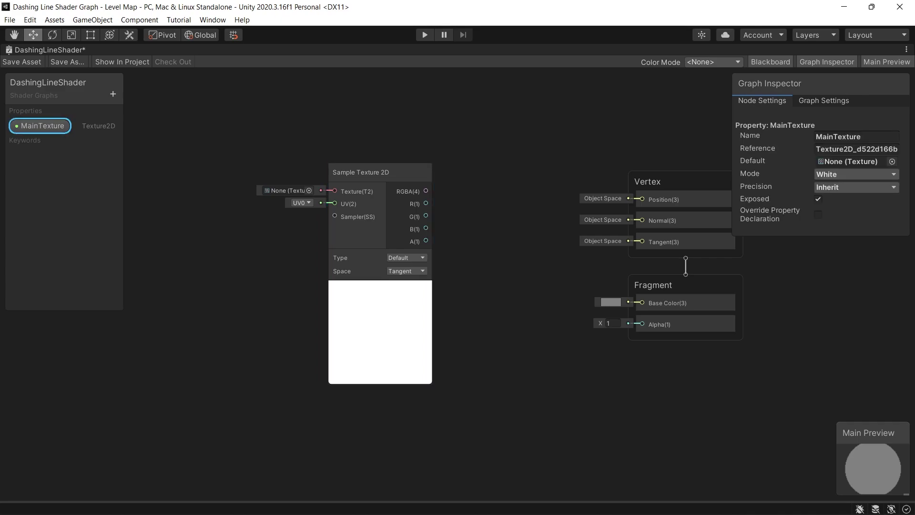
# - Set MainTexture's default to the Dash texture and connect the property to the Sample Texture 2D node's Texture input
pyautogui.click(892, 162)
pyautogui.scroll(-3, 803, 265)
pyautogui.click(726, 214)
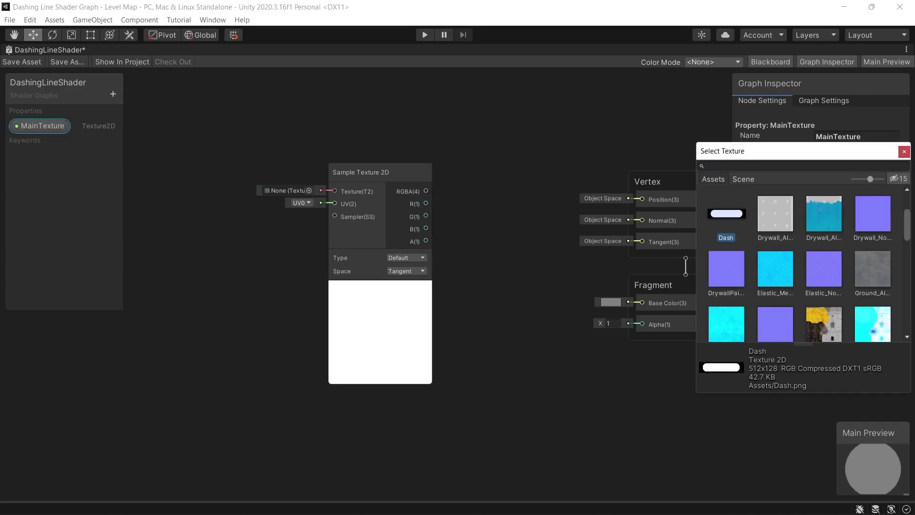
pyautogui.doubleClick(726, 215)
pyautogui.moveTo(39, 126); pyautogui.dragTo(219, 184)
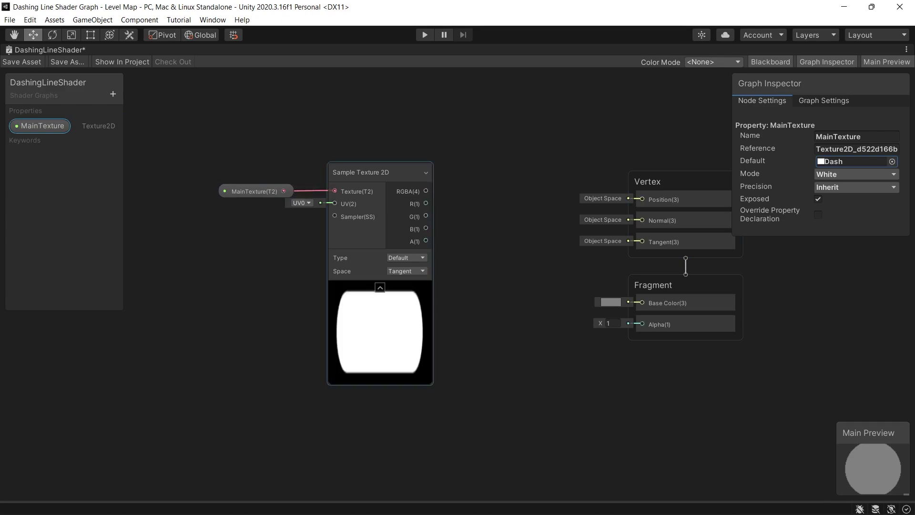
pyautogui.moveTo(380, 229); pyautogui.dragTo(500, 218, button='middle')
pyautogui.moveTo(500, 162); pyautogui.dragTo(503, 148)
pyautogui.moveTo(372, 179); pyautogui.dragTo(357, 168)
# - Add a Tiling And Offset node and connect its output to the Sample Texture 2D node's UV input
pyautogui.rightClick(189, 234)
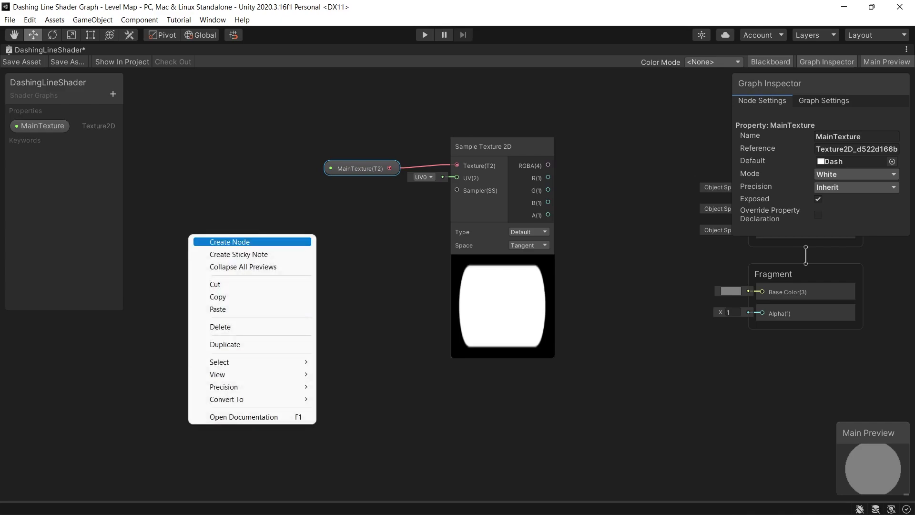
pyautogui.click(230, 242)
pyautogui.write('tiling')
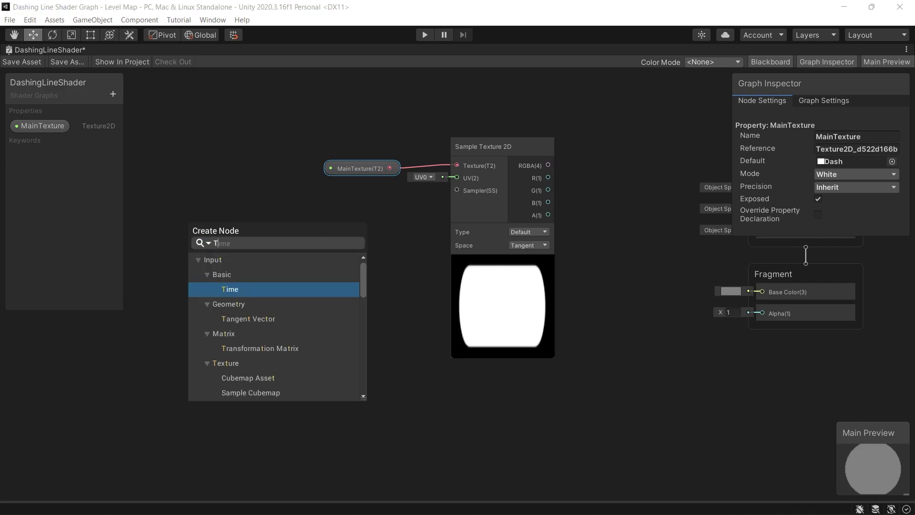
pyautogui.press('Return')
pyautogui.moveTo(246, 207); pyautogui.dragTo(254, 188)
pyautogui.moveTo(322, 206); pyautogui.dragTo(457, 178)
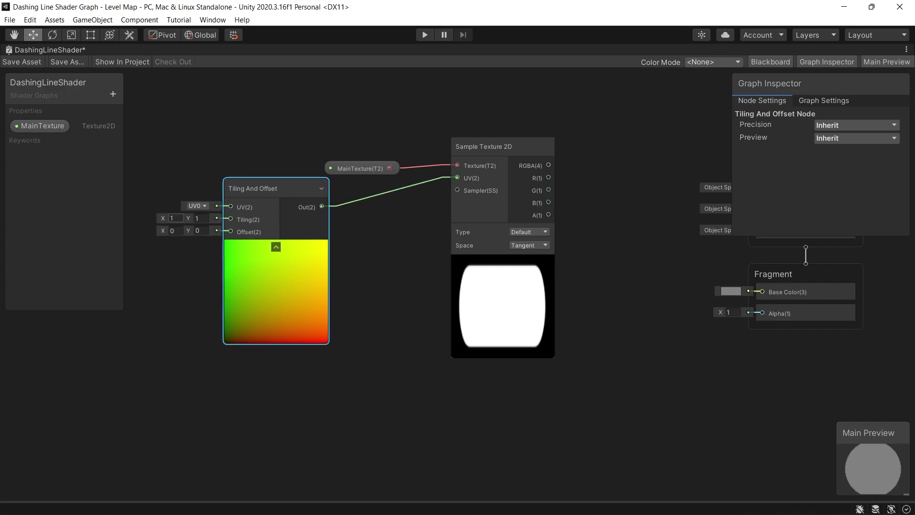
pyautogui.moveTo(163, 217)
pyautogui.mouseDown()
pyautogui.moveTo(182, 218)
pyautogui.moveTo(162, 218)
pyautogui.moveTo(170, 218)
pyautogui.mouseUp()
pyautogui.hotkey('ctrl', 'z')
# - Add a Float property named Tiling to the shader graph
pyautogui.moveTo(172, 267); pyautogui.dragTo(383, 270, button='middle')
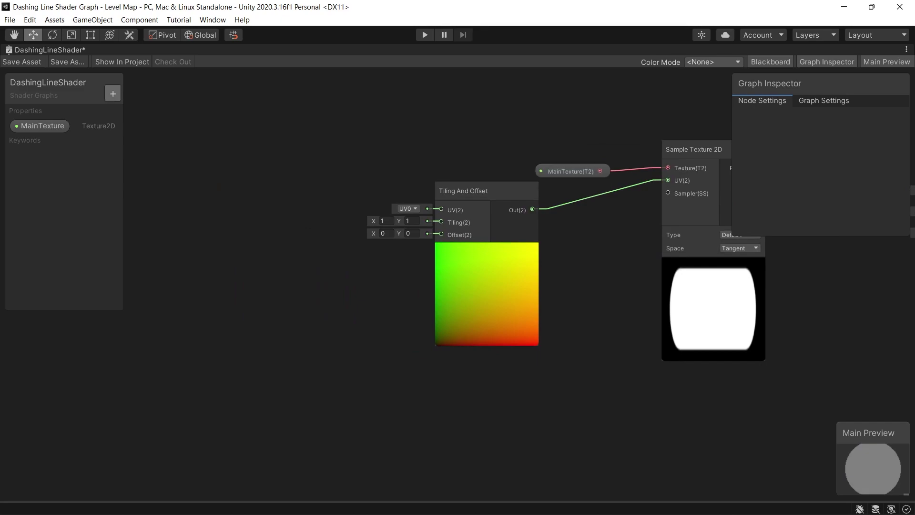
pyautogui.click(114, 94)
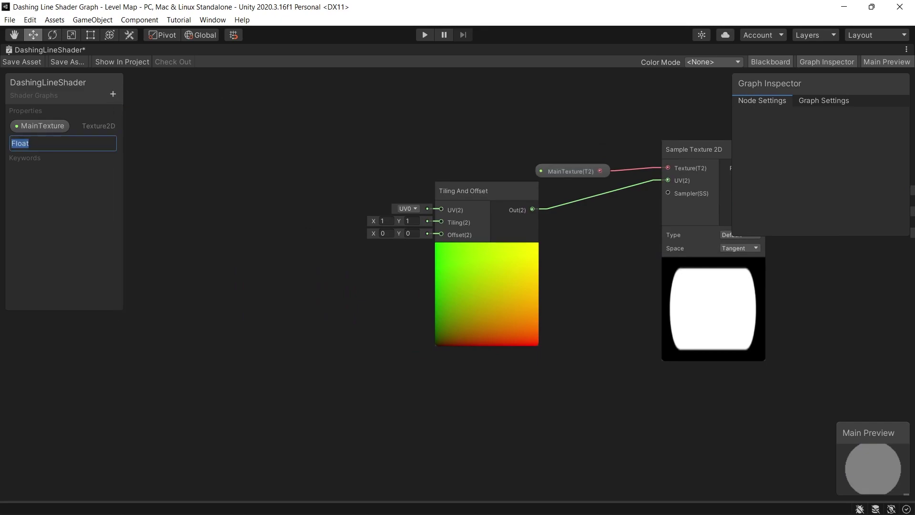
pyautogui.press('Return')
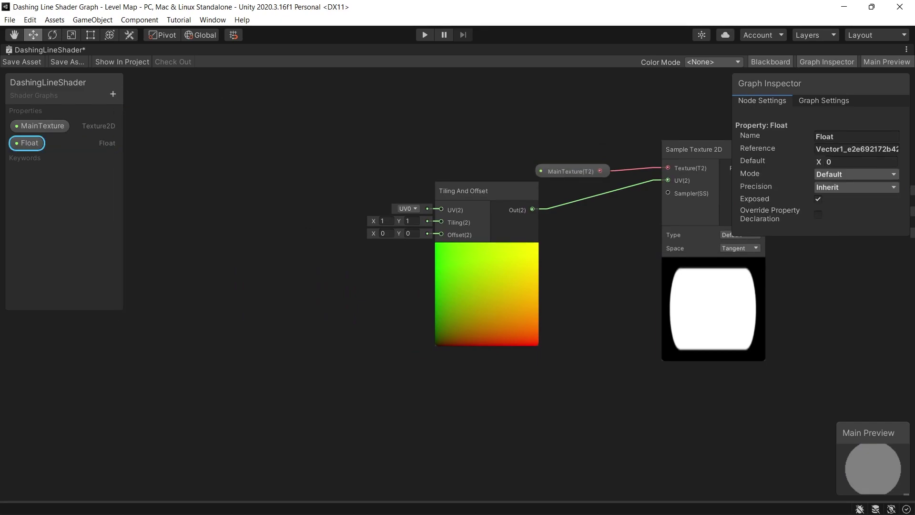
pyautogui.doubleClick(27, 143)
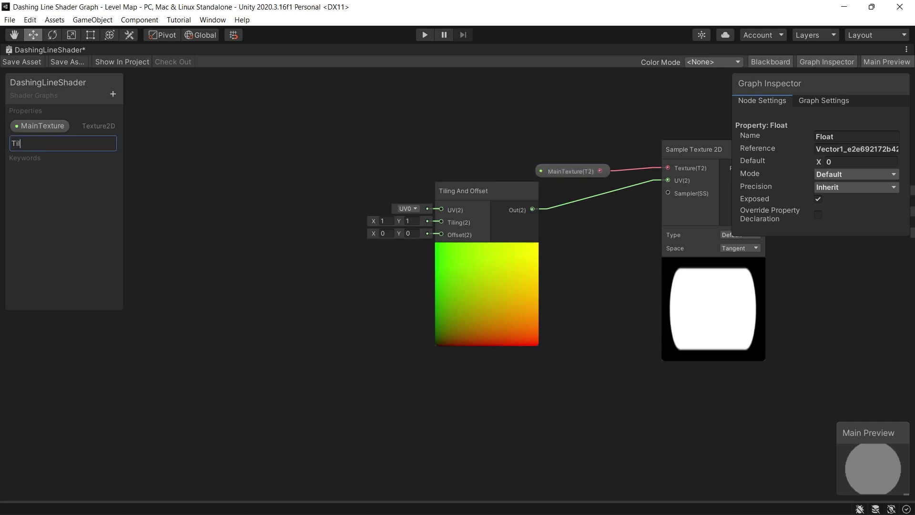
pyautogui.write('Tiling')
pyautogui.press('Return')
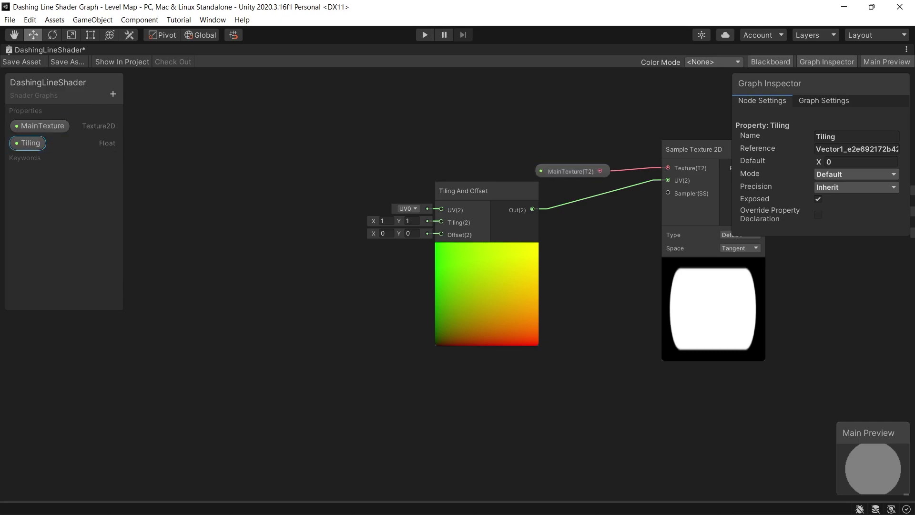
# - Feed the Tiling property into the X input of a new Vector 2 node, and its output into Tiling And Offset's Tiling input
pyautogui.moveTo(26, 143); pyautogui.dragTo(304, 224)
pyautogui.press('space')
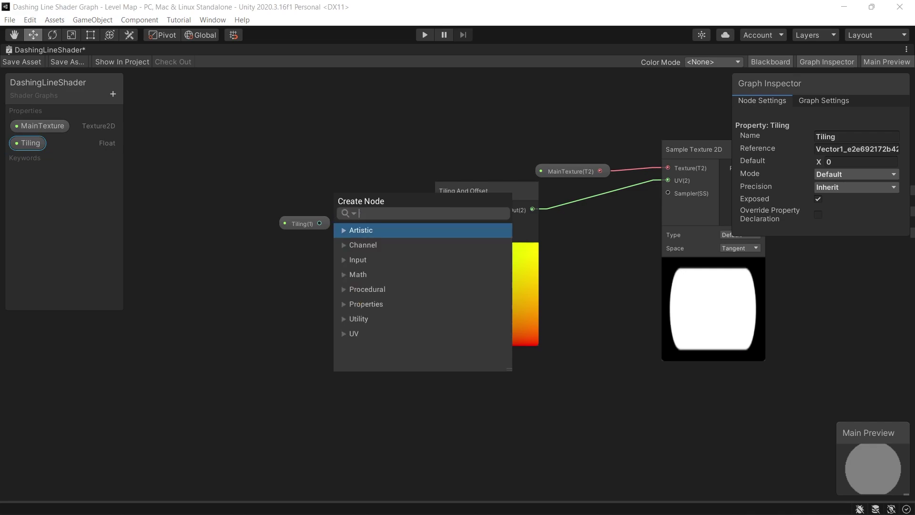
pyautogui.write('ve')
pyautogui.press('Down')
pyautogui.press('Return')
pyautogui.moveTo(304, 223); pyautogui.dragTo(341, 245)
pyautogui.moveTo(363, 226); pyautogui.dragTo(441, 222)
pyautogui.moveTo(339, 207); pyautogui.dragTo(322, 209)
pyautogui.moveTo(276, 244); pyautogui.dragTo(237, 230)
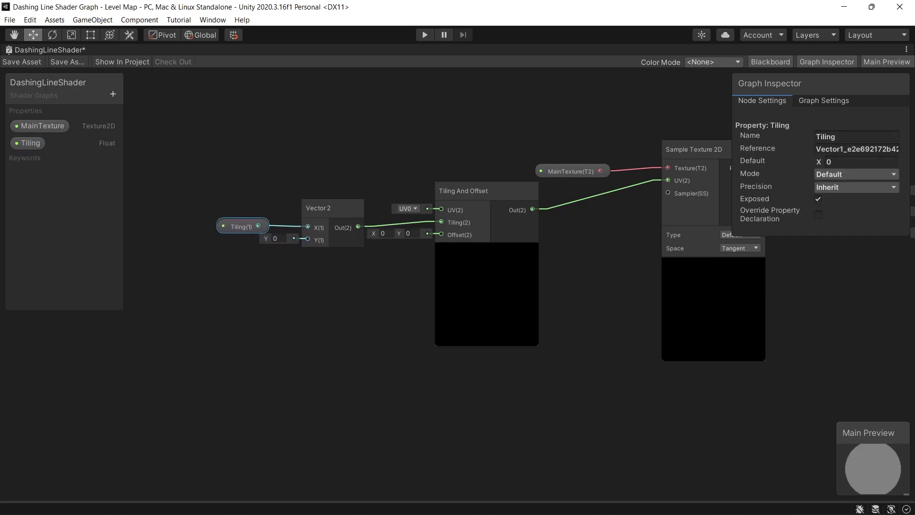
# - Set the Tiling property's default value to 1 and the Vector 2 node's Y to 1
pyautogui.click(861, 162)
pyautogui.write('1')
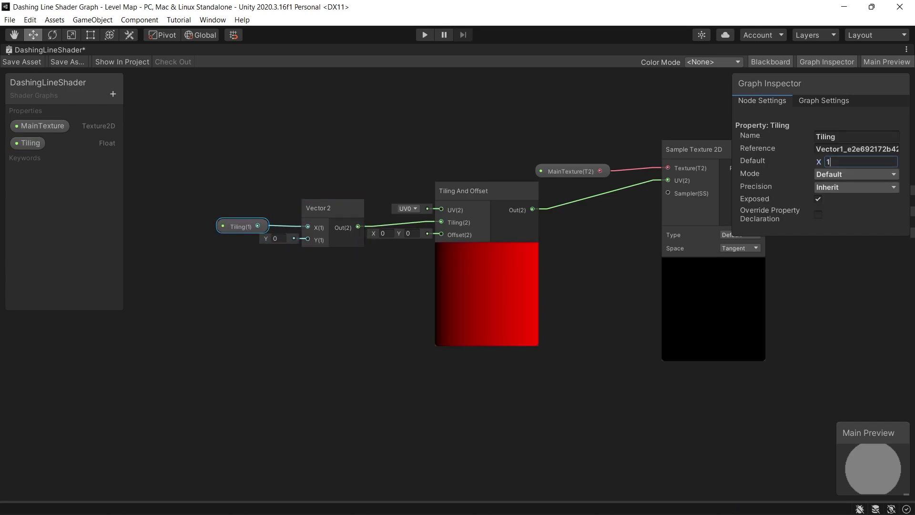
pyautogui.click(278, 239)
pyautogui.write('1')
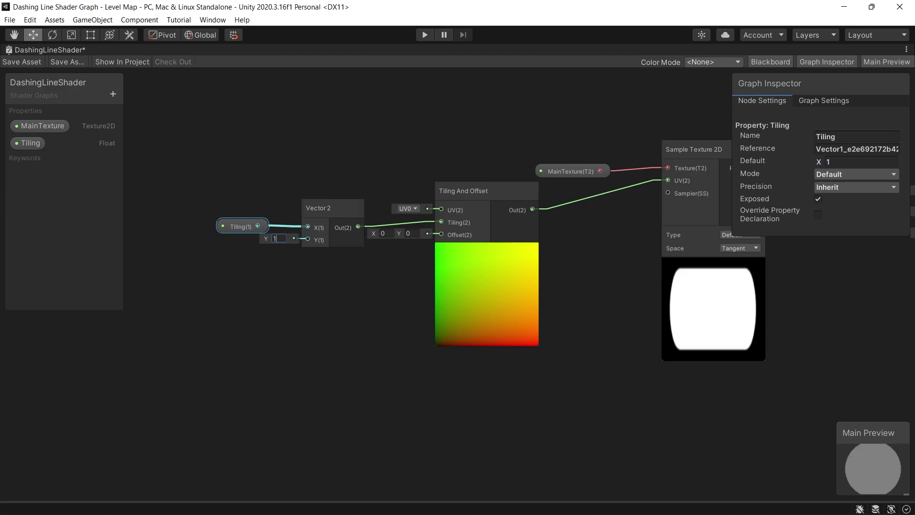
pyautogui.moveTo(819, 162); pyautogui.dragTo(841, 162)
pyautogui.write('1')
# - Move the Tiling, Vector 2 and Tiling And Offset nodes up together to align with the Sample Texture 2D node
pyautogui.moveTo(534, 290); pyautogui.dragTo(501, 283, button='middle')
pyautogui.scroll(-2, 552, 307)
pyautogui.moveTo(478, 364); pyautogui.dragTo(422, 298, button='middle')
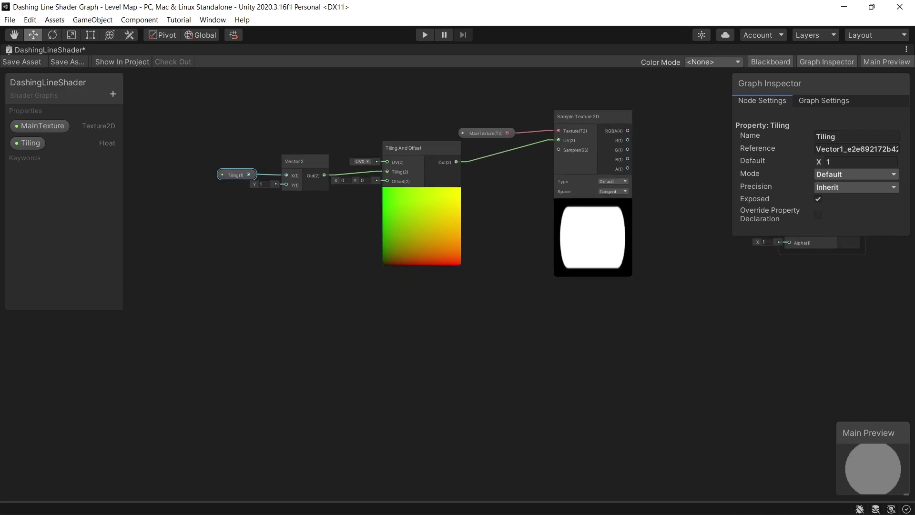
pyautogui.moveTo(170, 125); pyautogui.dragTo(425, 253)
pyautogui.moveTo(423, 251); pyautogui.dragTo(418, 227)
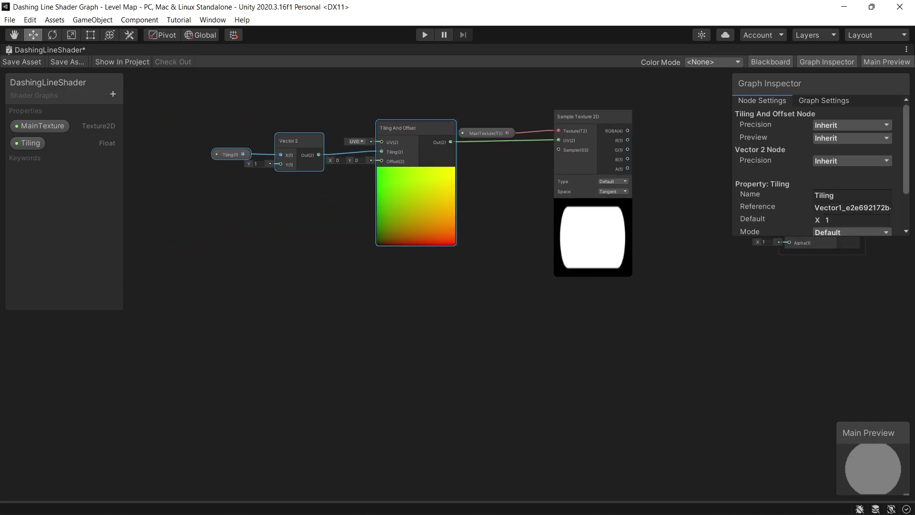
pyautogui.scroll(1, 548, 281)
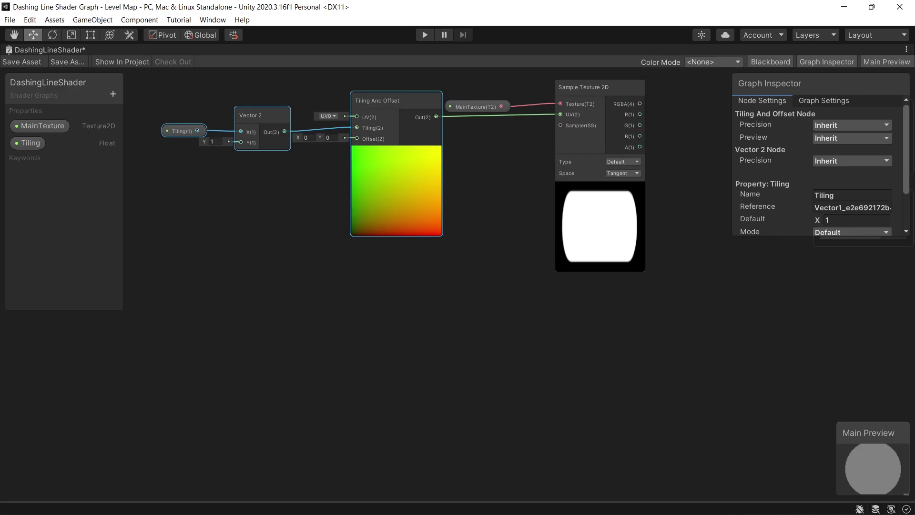
# - Add a Rectangle node with width 1 and height 1 and place it directly below the Sample Texture 2D node
pyautogui.rightClick(548, 311)
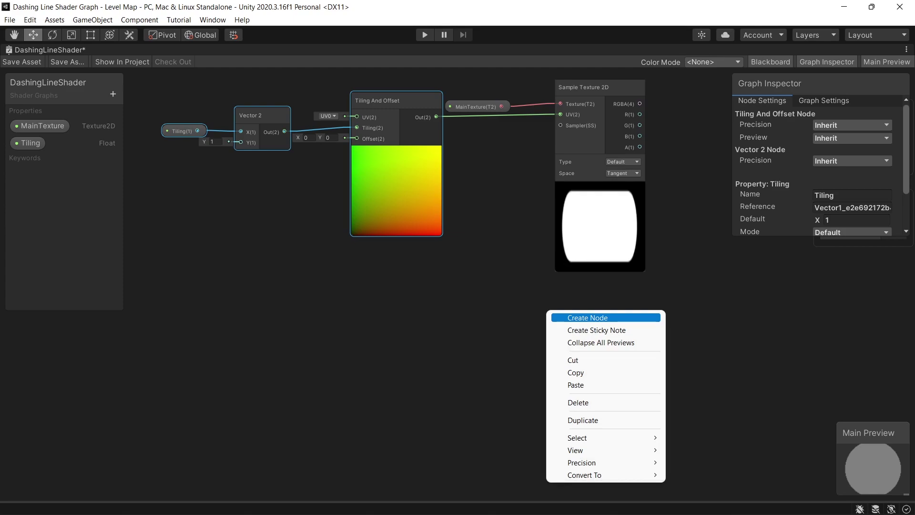
pyautogui.click(588, 317)
pyautogui.write('rec')
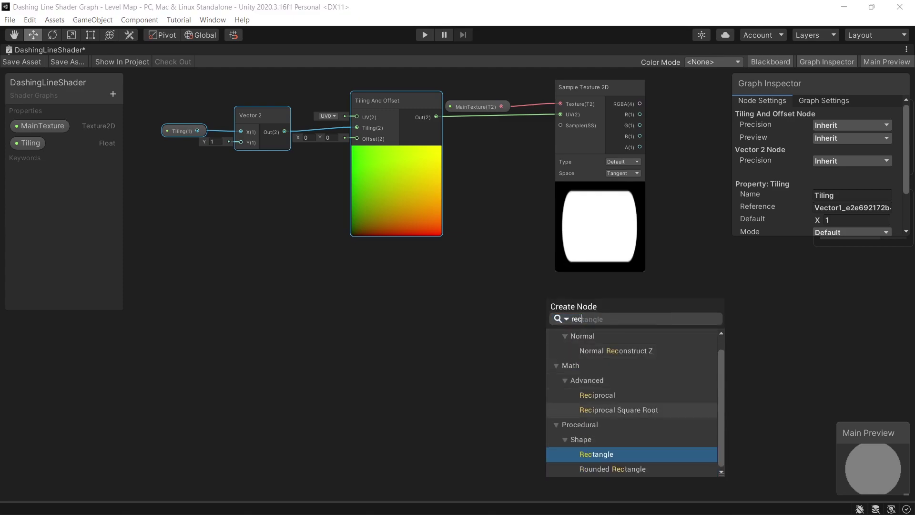
pyautogui.press('Return')
pyautogui.click(528, 357)
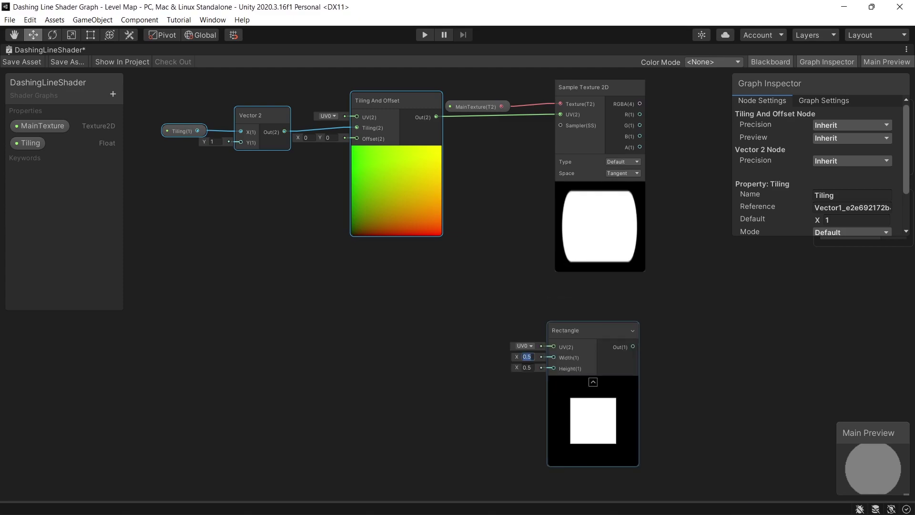
pyautogui.write('1')
pyautogui.click(527, 368)
pyautogui.write('1')
pyautogui.moveTo(572, 331); pyautogui.dragTo(568, 316)
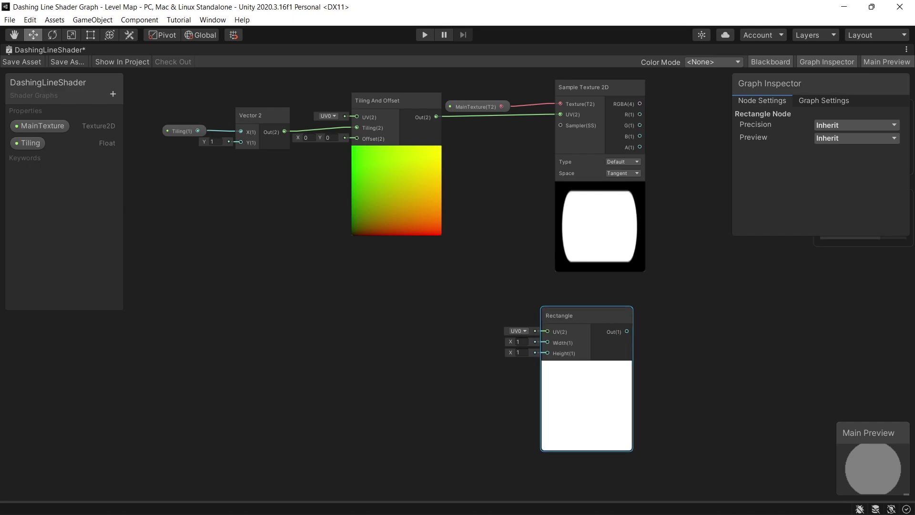
pyautogui.moveTo(568, 316)
pyautogui.mouseDown()
pyautogui.moveTo(522, 305)
pyautogui.moveTo(574, 307)
pyautogui.mouseUp()
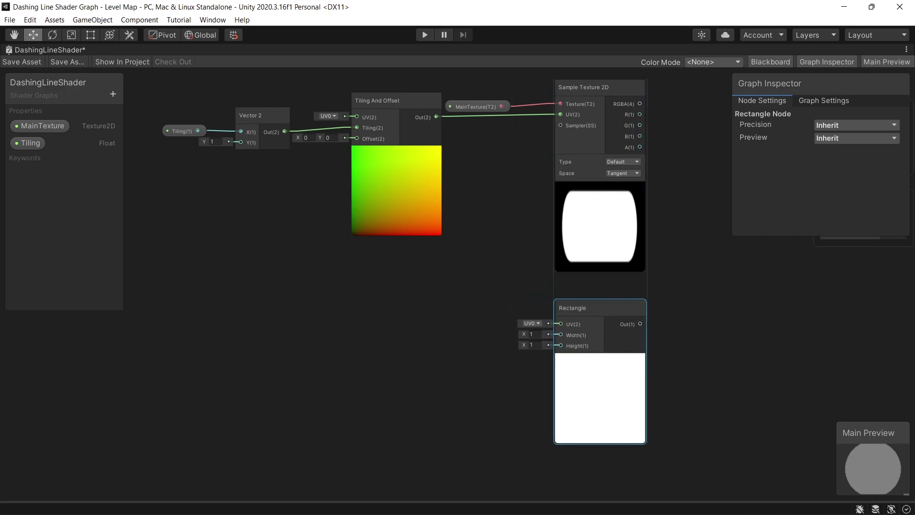
# - Add a second Tiling And Offset node beside the Rectangle node and connect its output to the Rectangle's UV input
pyautogui.rightClick(425, 309)
pyautogui.click(457, 316)
pyautogui.write('tili')
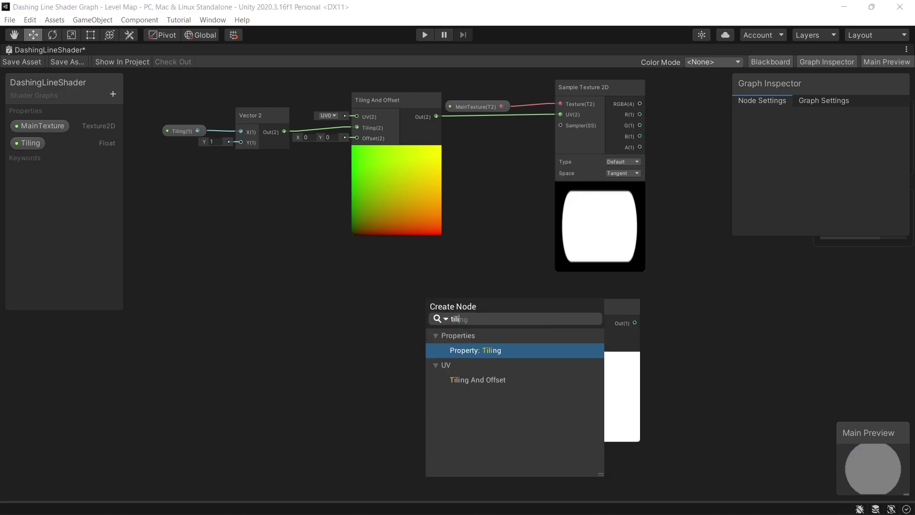
pyautogui.press('Down')
pyautogui.press('Up')
pyautogui.press('Down')
pyautogui.press('Down')
pyautogui.press('Return')
pyautogui.moveTo(453, 330); pyautogui.dragTo(385, 307)
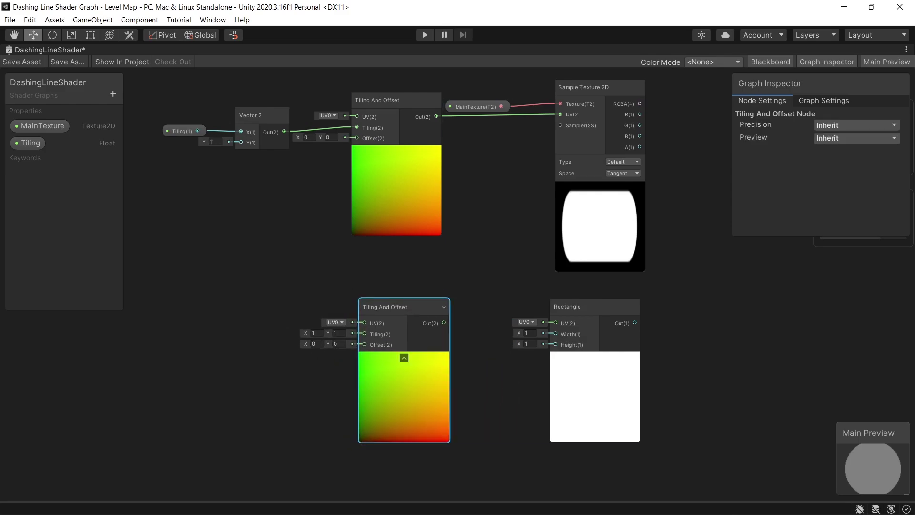
pyautogui.moveTo(443, 323); pyautogui.dragTo(555, 323)
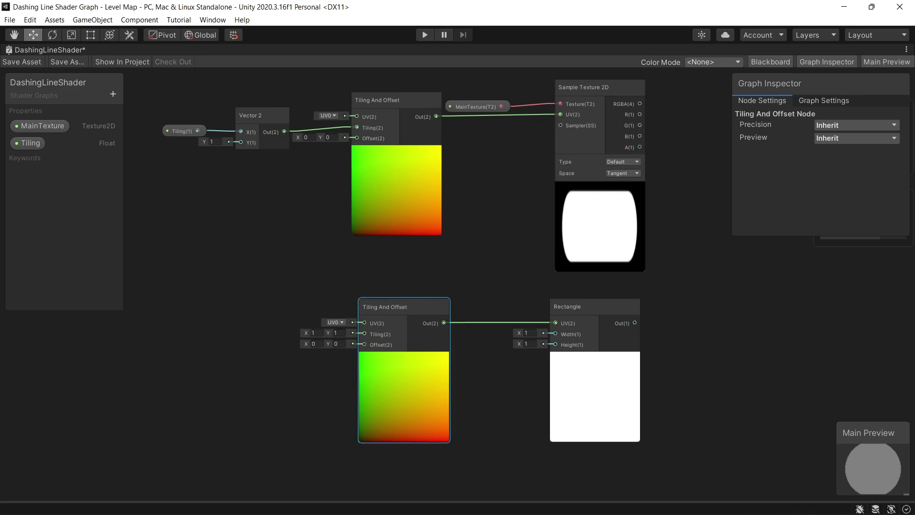
# - Add a Float property named FillingValue to the shader graph
pyautogui.rightClick(247, 143)
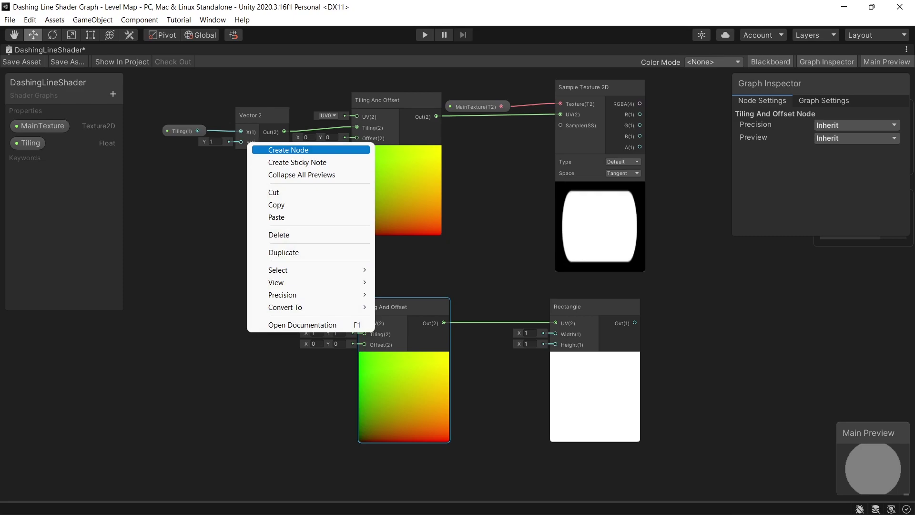
pyautogui.click(113, 94)
pyautogui.click(138, 99)
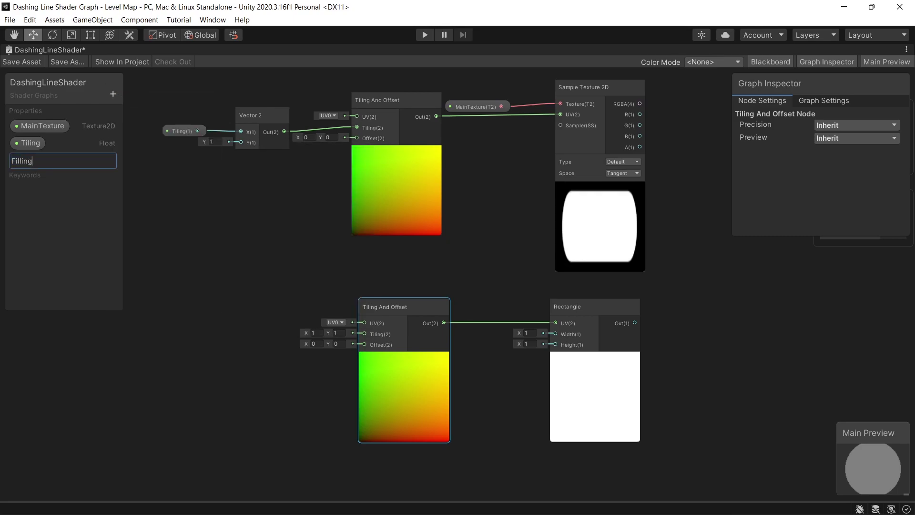
pyautogui.write('FillingValue')
pyautogui.press('Return')
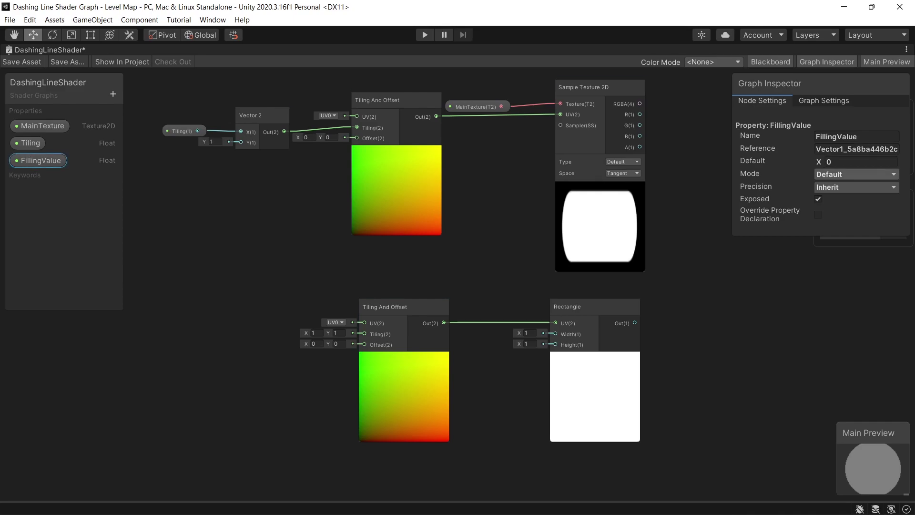
# - Switch the FillingValue property to Slider mode and set its minimum to -1
pyautogui.click(857, 174)
pyautogui.click(839, 200)
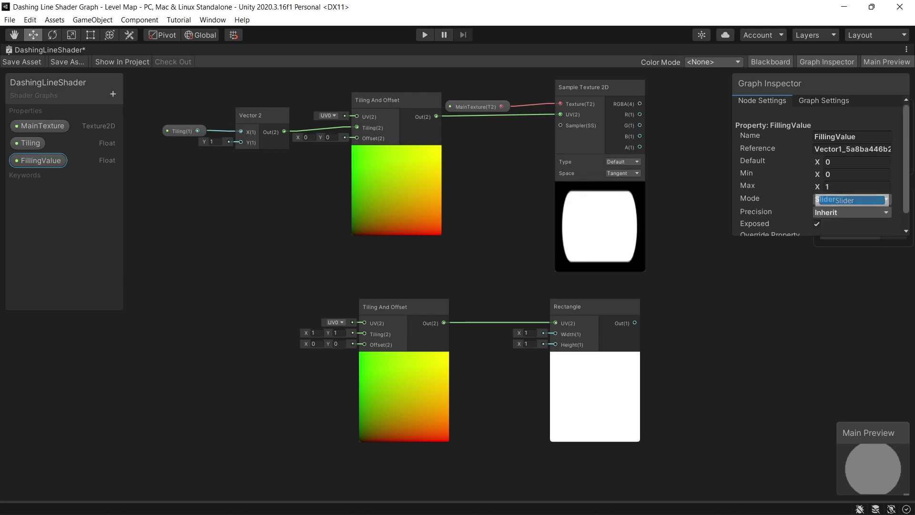
pyautogui.click(856, 174)
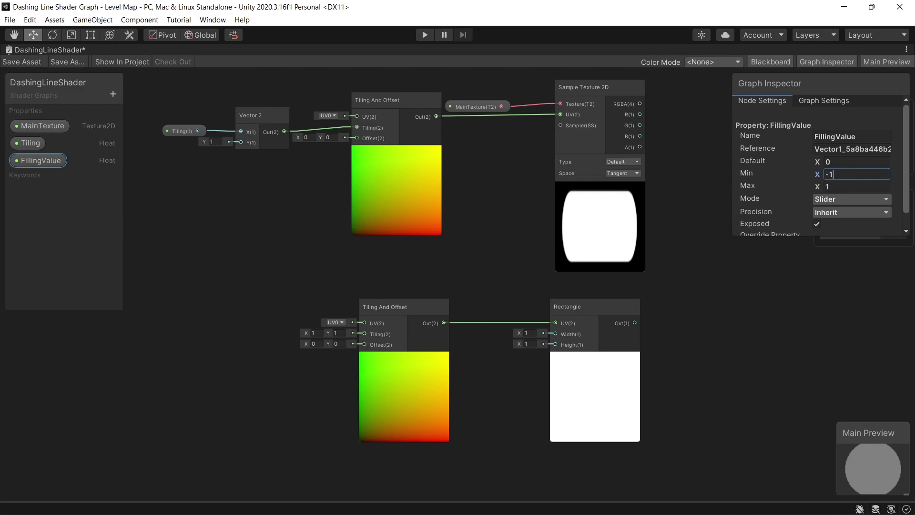
# - Add a Vector 2 node before the lower Tiling And Offset node and connect its output to the Offset input
pyautogui.rightClick(247, 317)
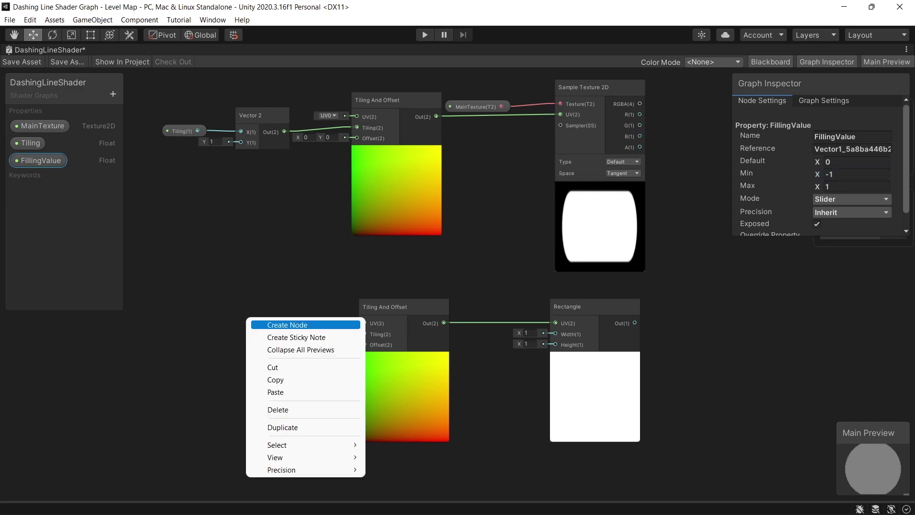
pyautogui.click(267, 323)
pyautogui.write('vec')
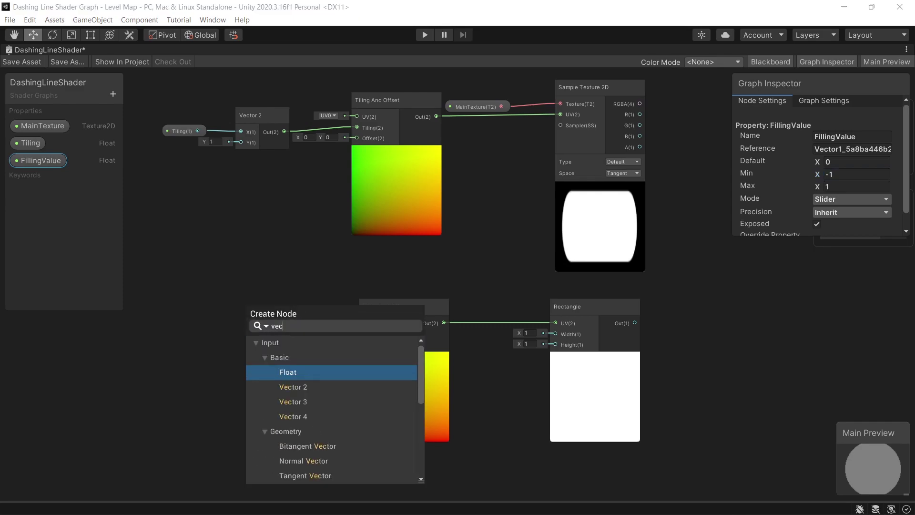
pyautogui.press('Down')
pyautogui.press('Down')
pyautogui.press('Up')
pyautogui.press('Return')
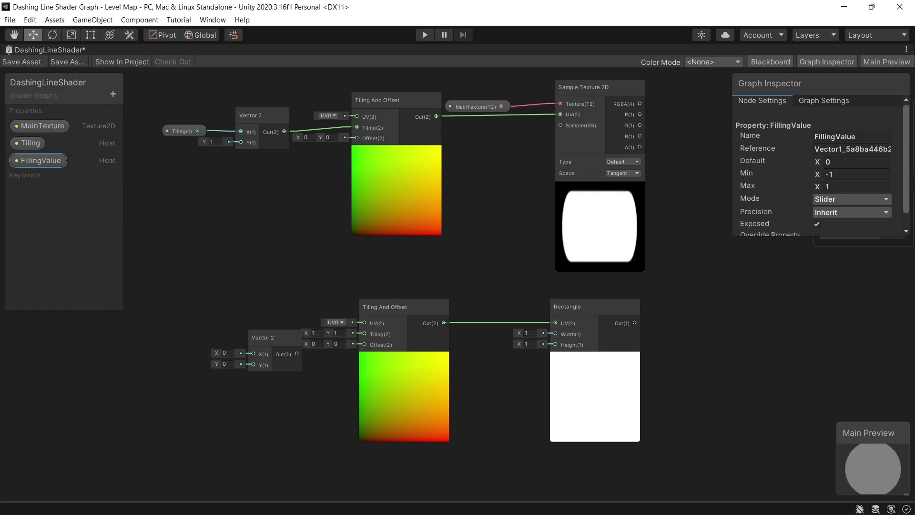
pyautogui.moveTo(275, 337); pyautogui.dragTo(358, 345)
pyautogui.moveTo(257, 351); pyautogui.dragTo(253, 351)
# - Feed the FillingValue property into the lower Vector 2 node's X input and try varying its default, leaving it at 0
pyautogui.click(40, 160)
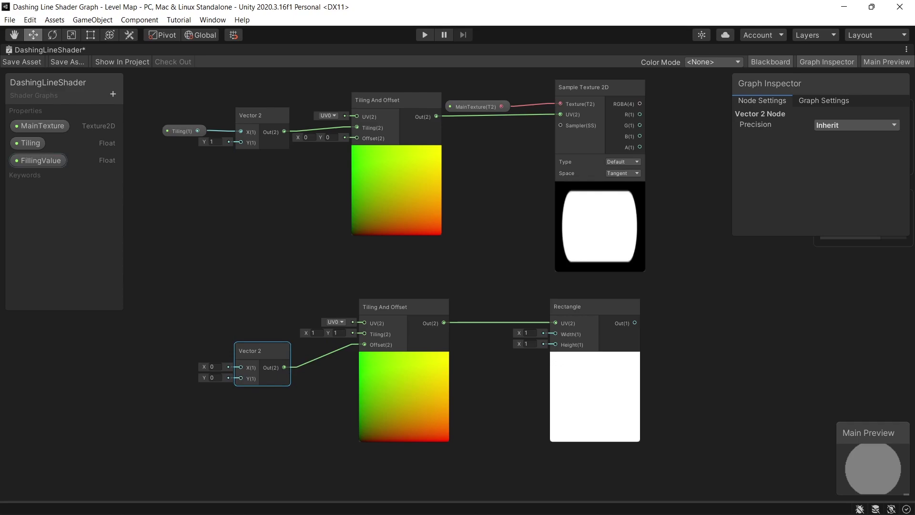
pyautogui.moveTo(40, 160); pyautogui.dragTo(190, 366)
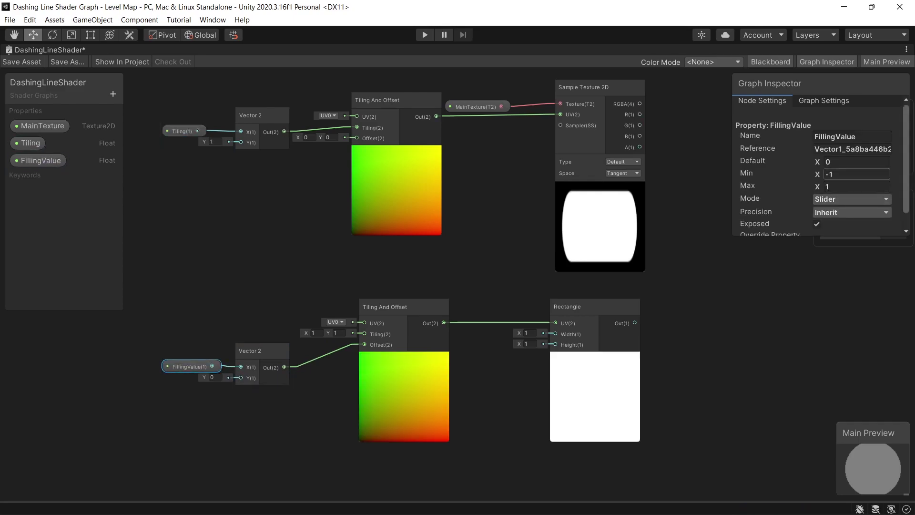
pyautogui.moveTo(817, 161)
pyautogui.mouseDown()
pyautogui.moveTo(799, 161)
pyautogui.moveTo(829, 162)
pyautogui.moveTo(796, 162)
pyautogui.moveTo(831, 162)
pyautogui.moveTo(801, 161)
pyautogui.moveTo(812, 161)
pyautogui.mouseUp()
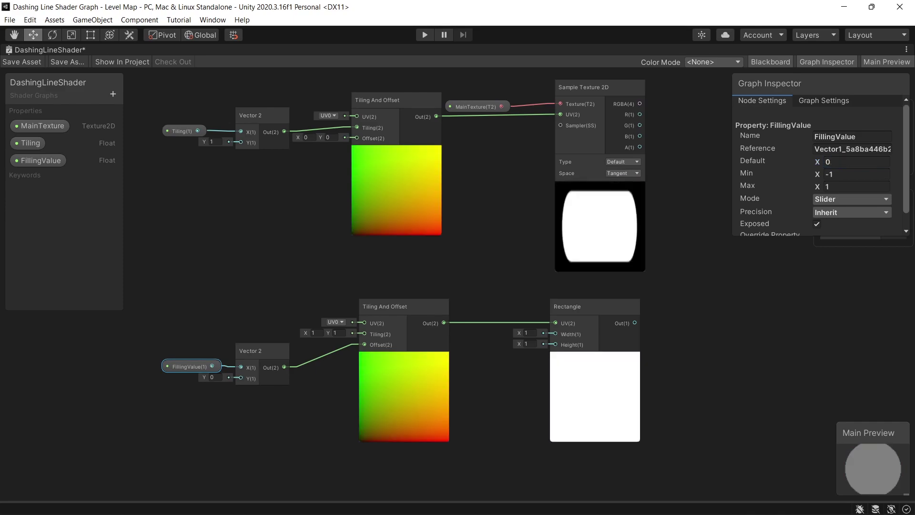
# - Add a Multiply node combining Sample Texture 2D's RGBA as A with the Rectangle output as B, and position it beside them
pyautogui.moveTo(592, 281); pyautogui.dragTo(548, 289, button='middle')
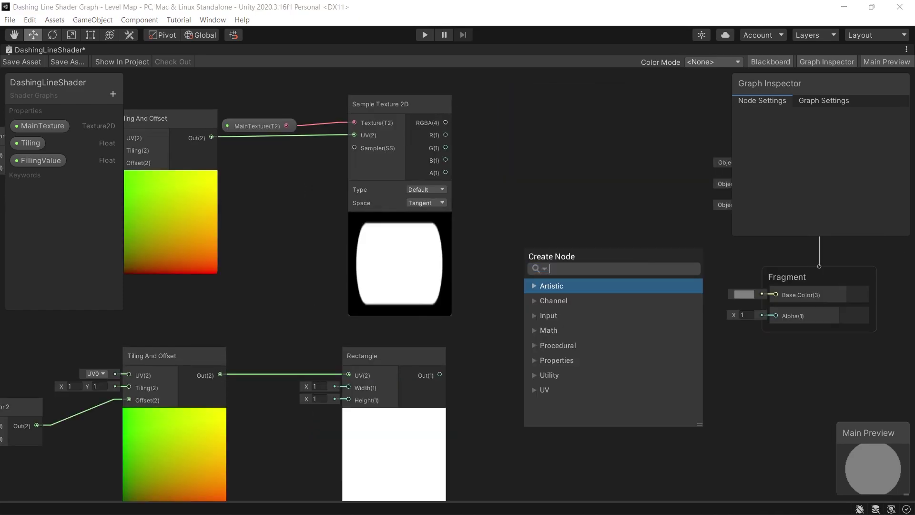
pyautogui.write('mu')
pyautogui.press('Return')
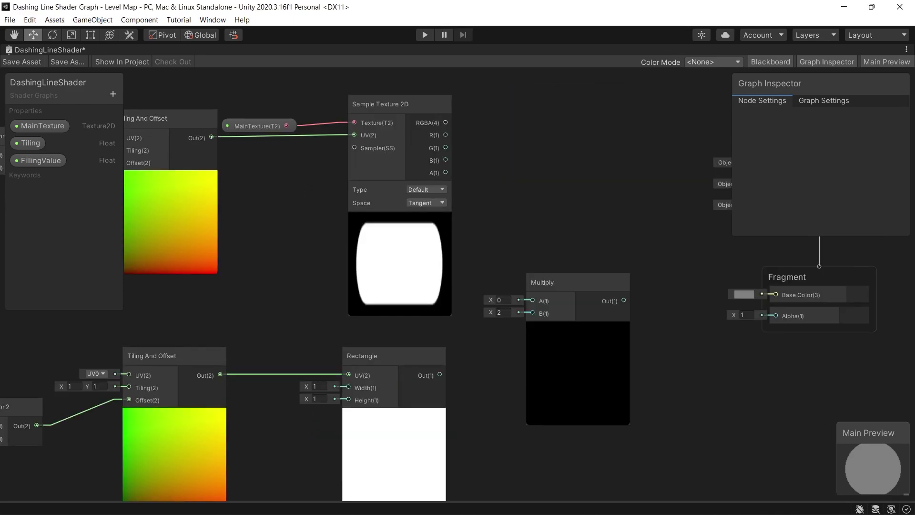
pyautogui.moveTo(445, 123); pyautogui.dragTo(532, 301)
pyautogui.moveTo(439, 375); pyautogui.dragTo(533, 313)
pyautogui.moveTo(548, 315); pyautogui.dragTo(564, 314, button='middle')
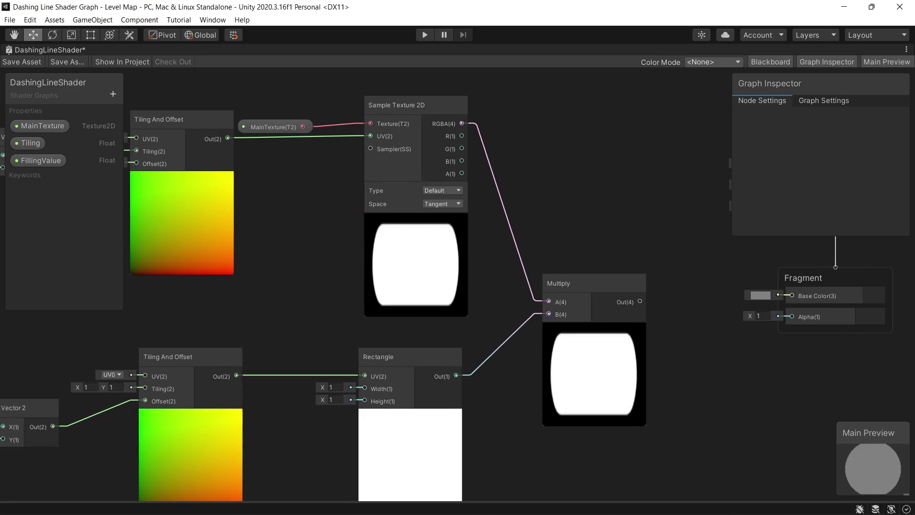
pyautogui.click(594, 283)
pyautogui.moveTo(594, 283); pyautogui.dragTo(580, 278)
# - Add a Color property named Color and place it in the graph below the Multiply node
pyautogui.moveTo(677, 305); pyautogui.dragTo(577, 287, button='middle')
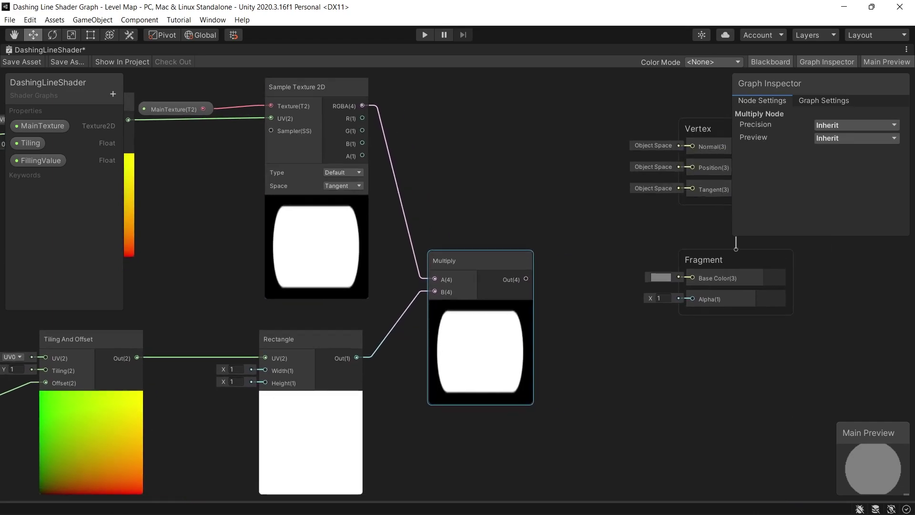
pyautogui.moveTo(476, 239); pyautogui.dragTo(412, 253, button='middle')
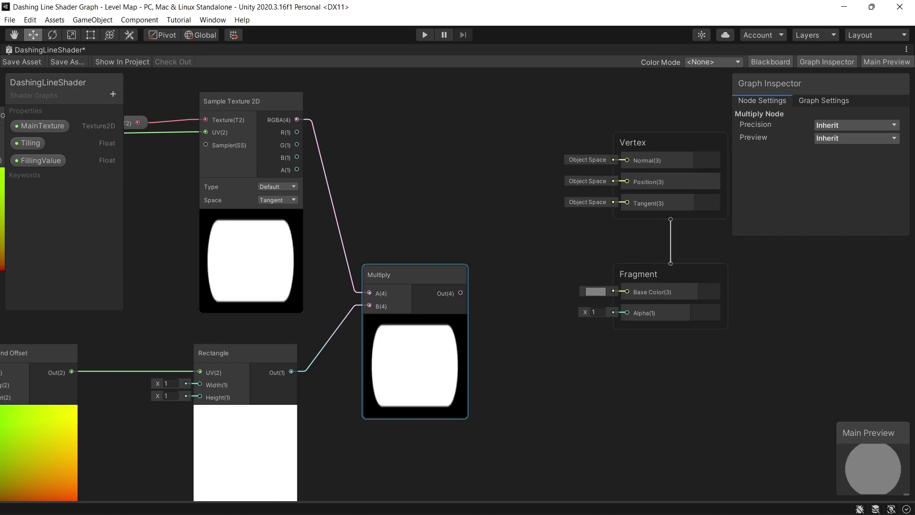
pyautogui.click(113, 94)
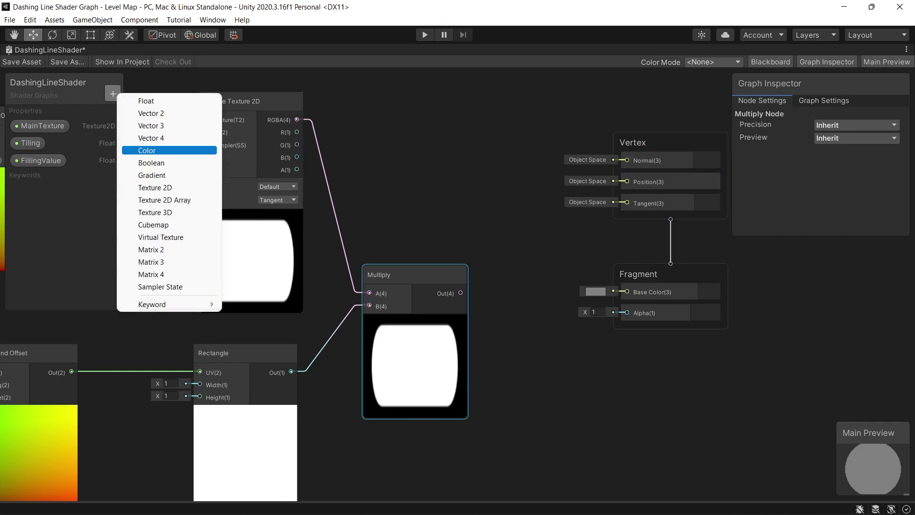
pyautogui.click(139, 150)
pyautogui.press('Return')
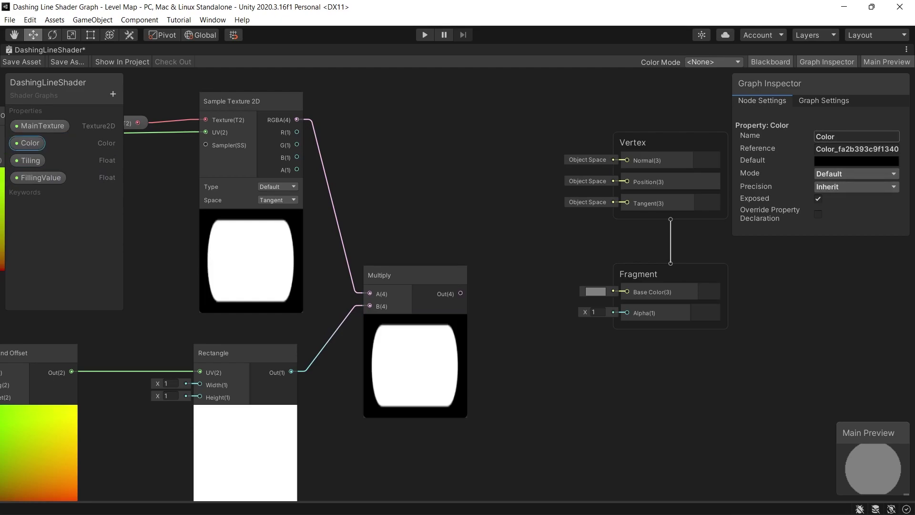
pyautogui.click(857, 136)
pyautogui.press('Escape')
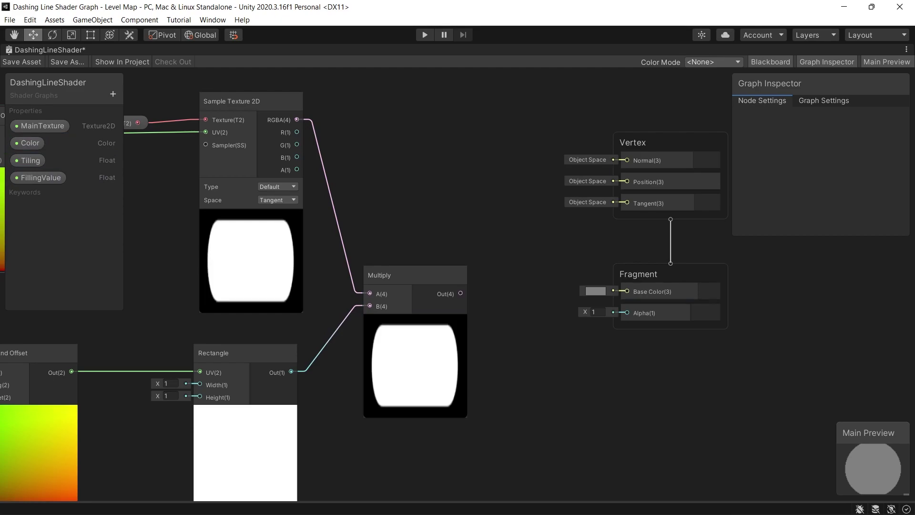
pyautogui.click(29, 143)
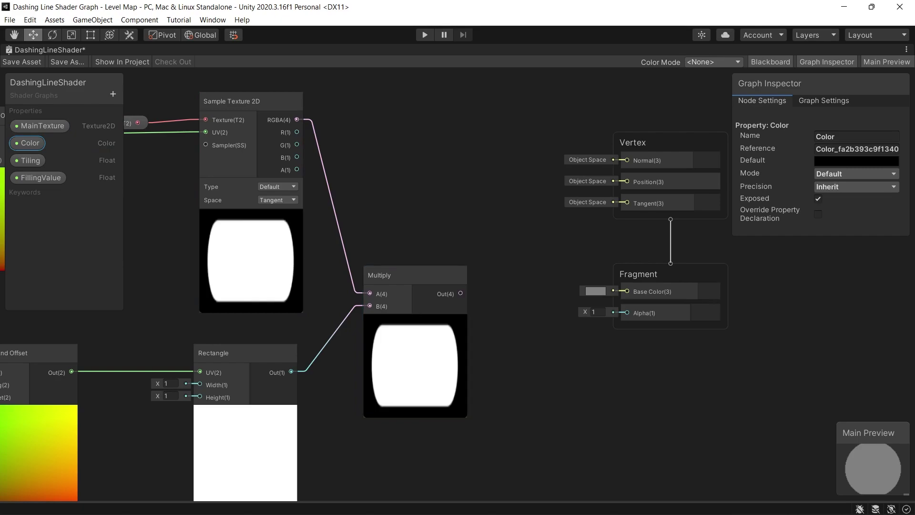
pyautogui.moveTo(29, 143); pyautogui.dragTo(424, 418)
# - Add a second Multiply node taking the first Multiply's output as A and the Color property as B
pyautogui.rightClick(510, 327)
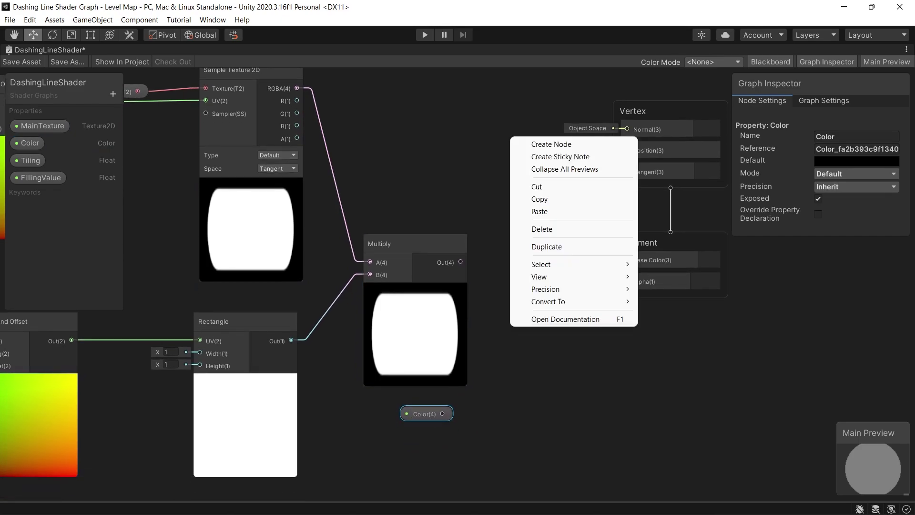
pyautogui.click(552, 144)
pyautogui.write('m')
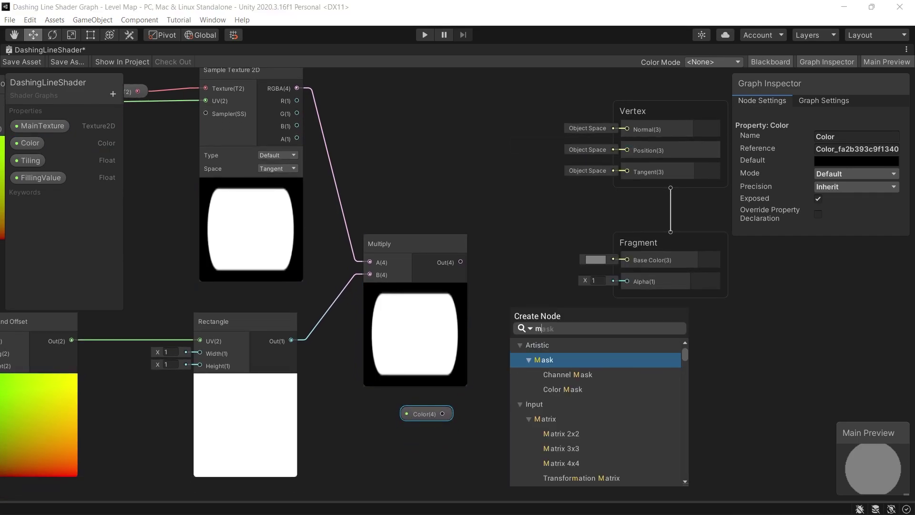
pyautogui.write('ul')
pyautogui.press('Return')
pyautogui.moveTo(461, 262); pyautogui.dragTo(518, 368)
pyautogui.moveTo(443, 413); pyautogui.dragTo(518, 380)
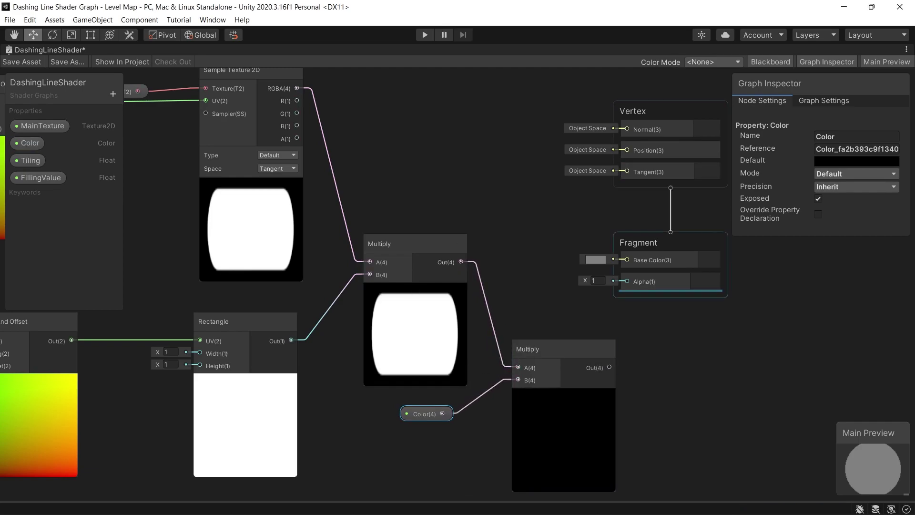
# - Set the Color property's default to a fully saturated bright purple
pyautogui.click(856, 160)
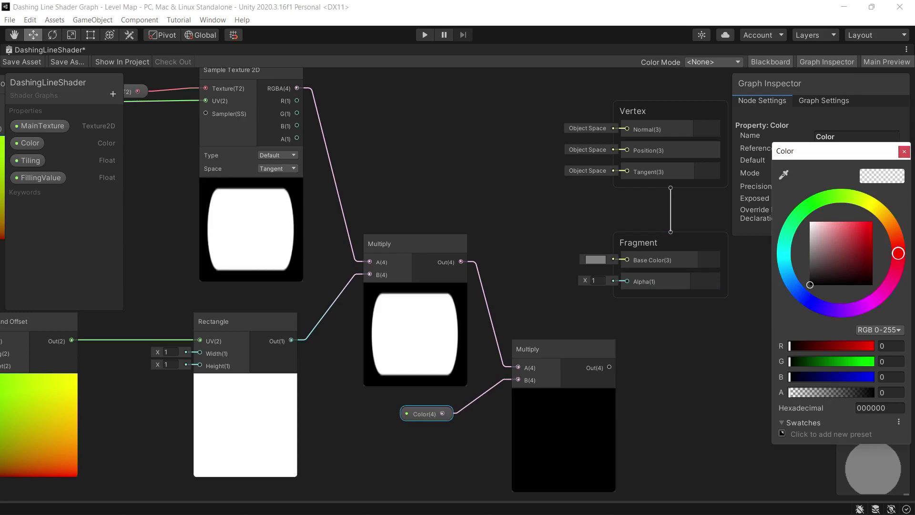
pyautogui.click(855, 225)
pyautogui.moveTo(855, 225); pyautogui.dragTo(873, 222)
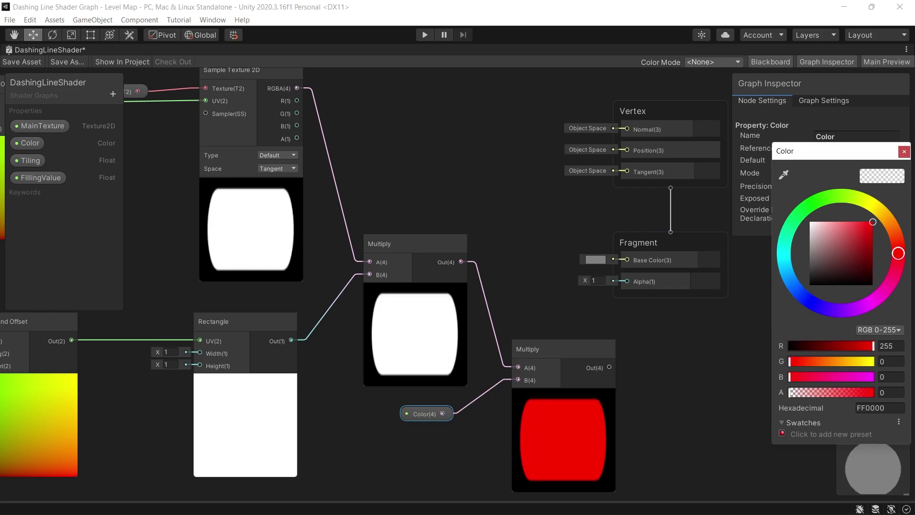
pyautogui.moveTo(898, 253); pyautogui.dragTo(858, 308)
pyautogui.click(904, 151)
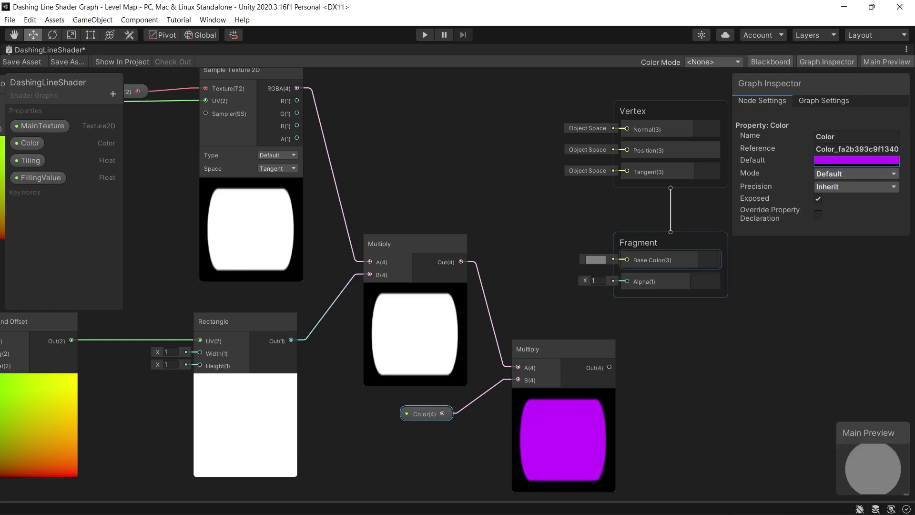
# - Move the Fragment and Vertex blocks away from the nodes and connect the second Multiply's output to Base Color
pyautogui.moveTo(653, 242); pyautogui.dragTo(723, 338)
pyautogui.moveTo(658, 110); pyautogui.dragTo(727, 209)
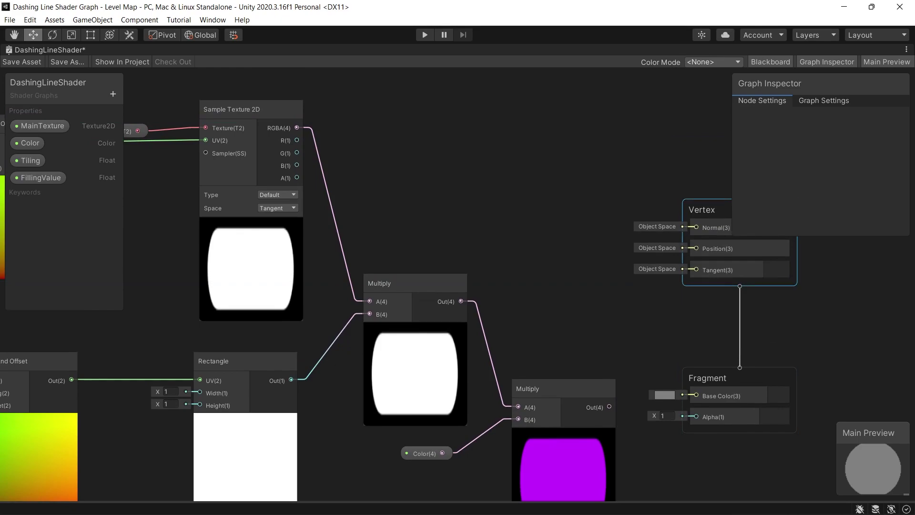
pyautogui.moveTo(727, 209); pyautogui.dragTo(665, 143, button='middle')
pyautogui.moveTo(549, 340); pyautogui.dragTo(676, 322)
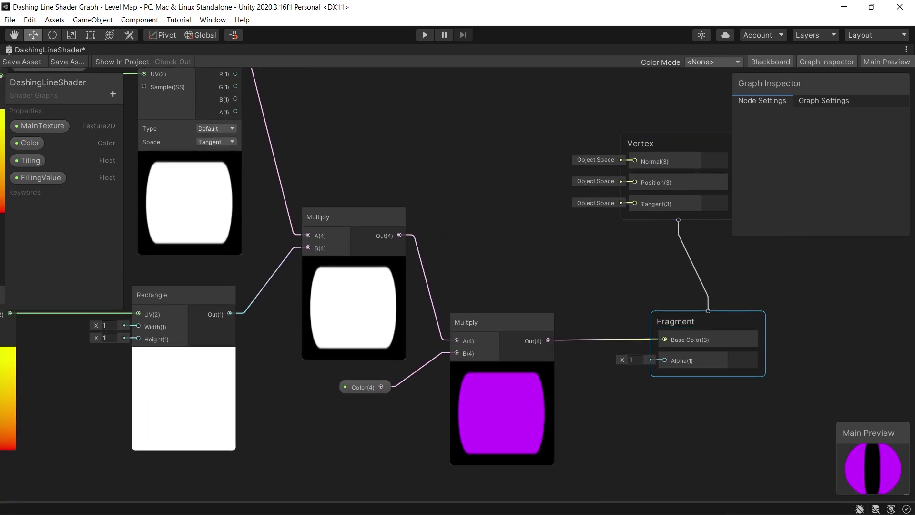
# - Add a Split node fed by the second Multiply's output and connect its A channel to the Fragment's Alpha
pyautogui.rightClick(594, 236)
pyautogui.click(615, 244)
pyautogui.write('spl')
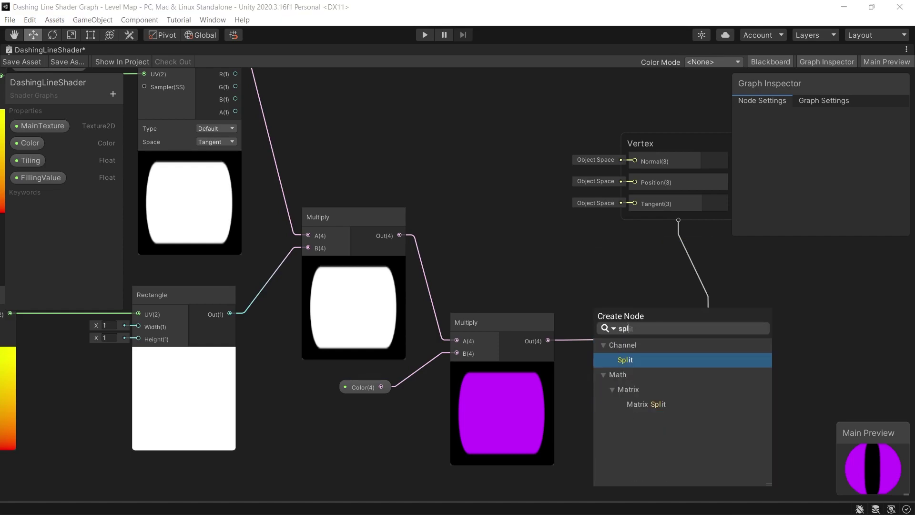
pyautogui.press('Return')
pyautogui.moveTo(548, 341); pyautogui.dragTo(602, 437)
pyautogui.moveTo(646, 475); pyautogui.dragTo(665, 335)
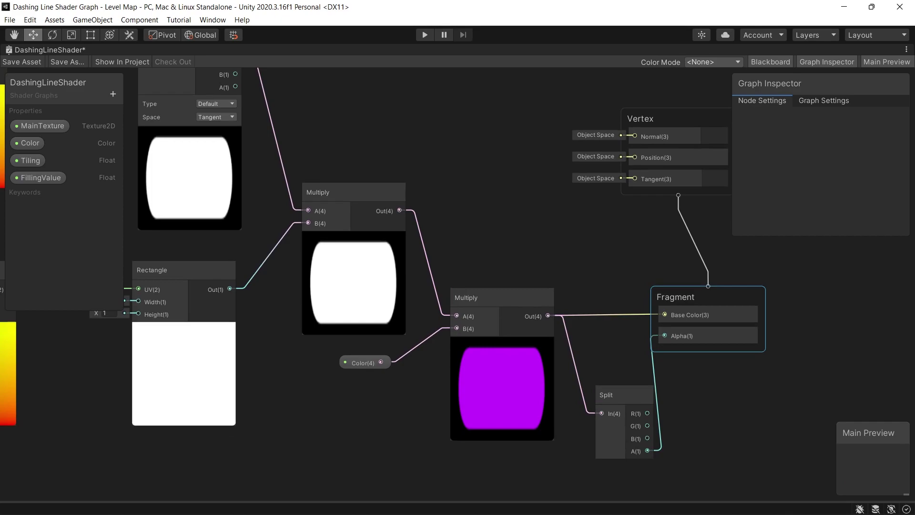
# - Check the graph settings, save the shader graph asset, and restore its maximized window to the normal editor layout
pyautogui.click(824, 101)
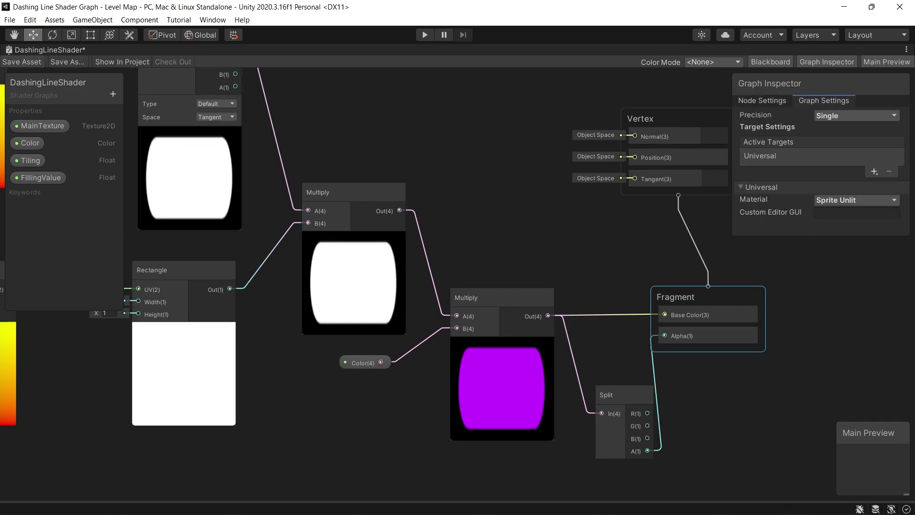
pyautogui.click(25, 61)
pyautogui.rightClick(33, 50)
pyautogui.click(52, 60)
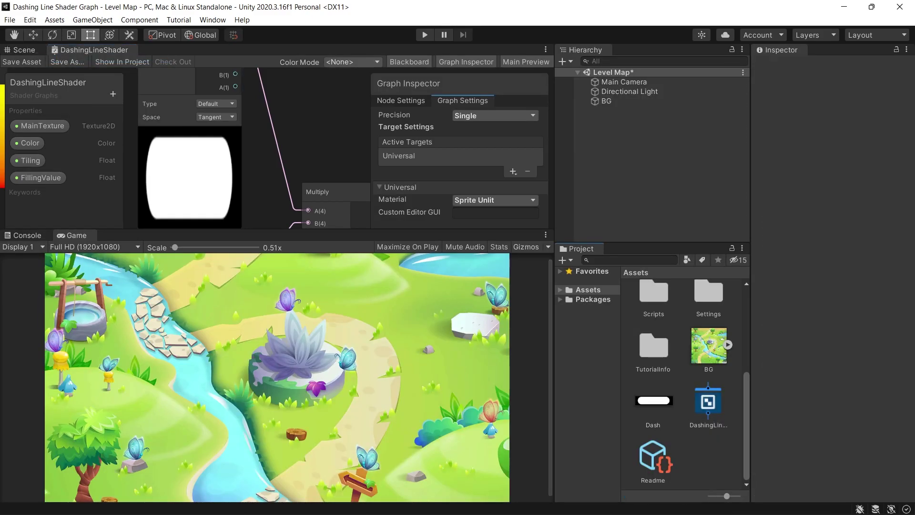
# - Create a material named DashingLineMat in the Assets folder and assign the DashingLineShader graph to it
pyautogui.rightClick(714, 459)
pyautogui.moveTo(743, 152)
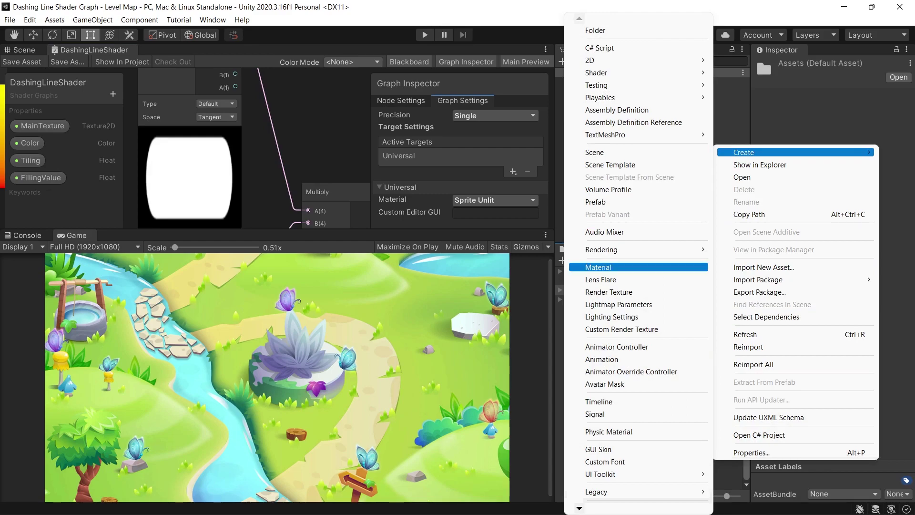
pyautogui.click(620, 267)
pyautogui.write('Da')
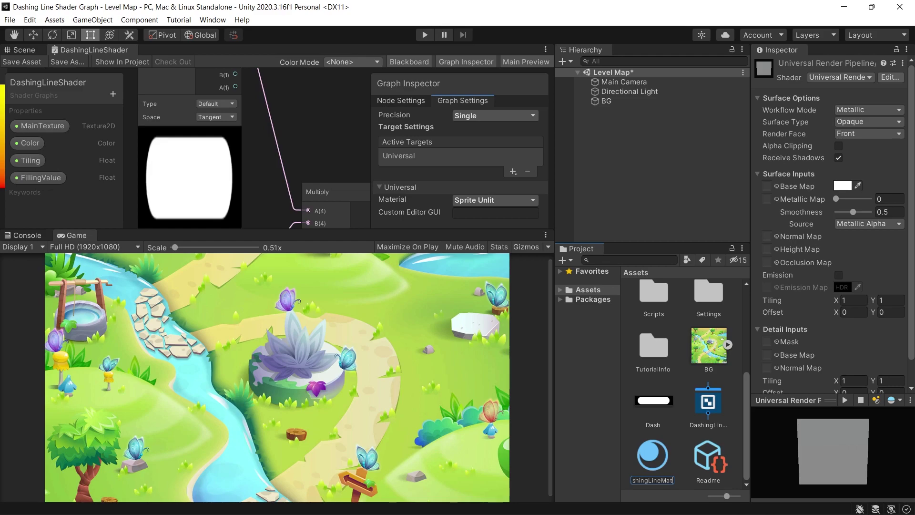
pyautogui.press('Return')
pyautogui.moveTo(653, 457); pyautogui.dragTo(708, 402)
# - Add a BansheeGz BG Curve object to the Level Map scene and select it
pyautogui.click(606, 101)
pyautogui.click(617, 143)
pyautogui.rightClick(617, 143)
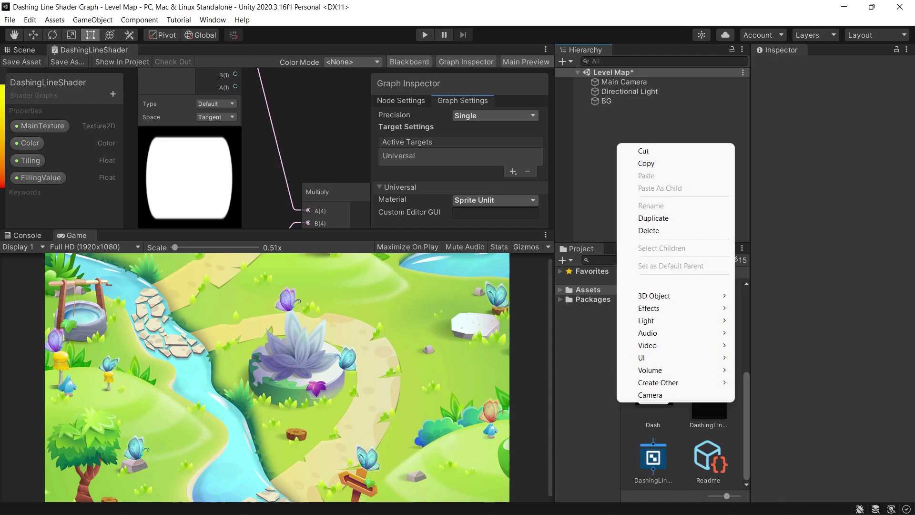
pyautogui.moveTo(675, 333)
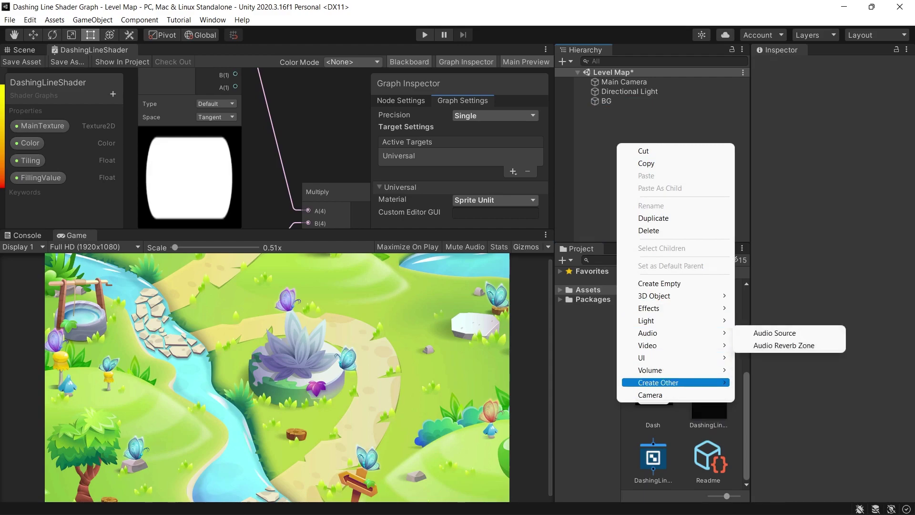
pyautogui.moveTo(676, 382)
pyautogui.moveTo(772, 382)
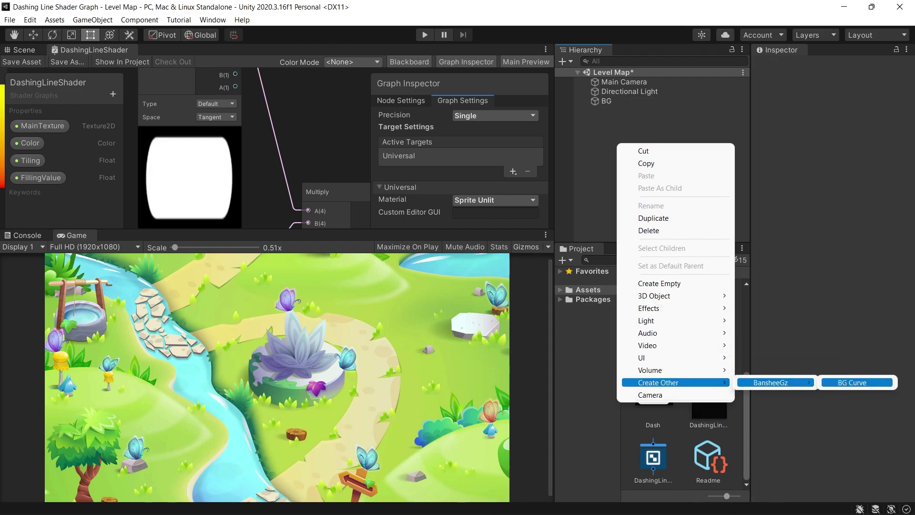
pyautogui.click(854, 382)
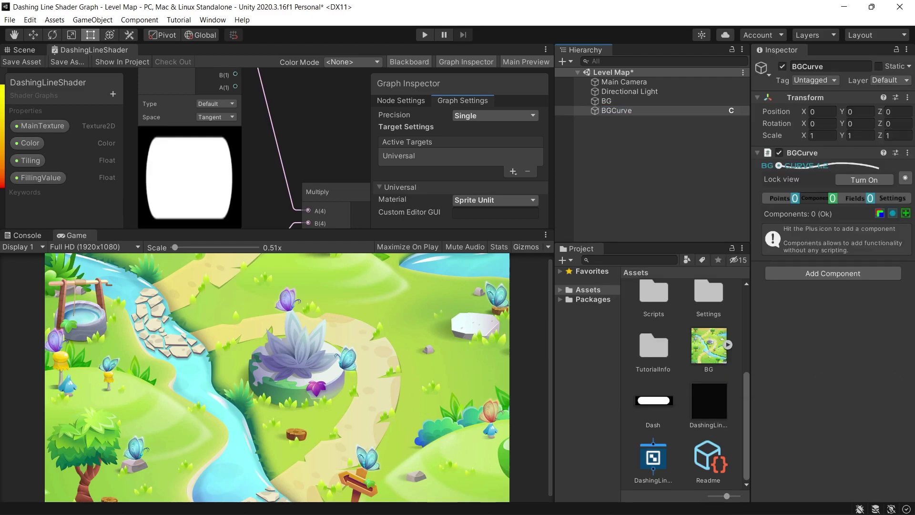
pyautogui.click(651, 152)
pyautogui.click(616, 110)
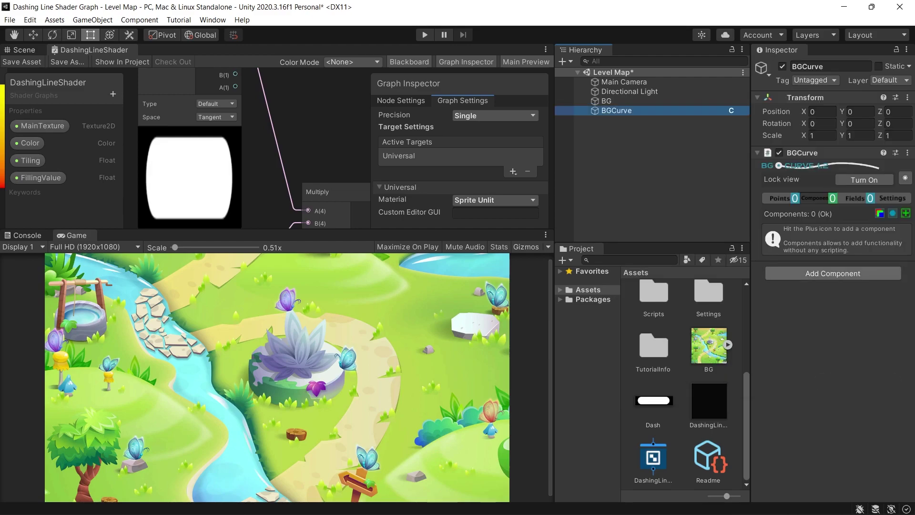
# - Widen the Inspector and add a Line Renderer component to the BGCurve object
pyautogui.moveTo(751, 273); pyautogui.dragTo(607, 273)
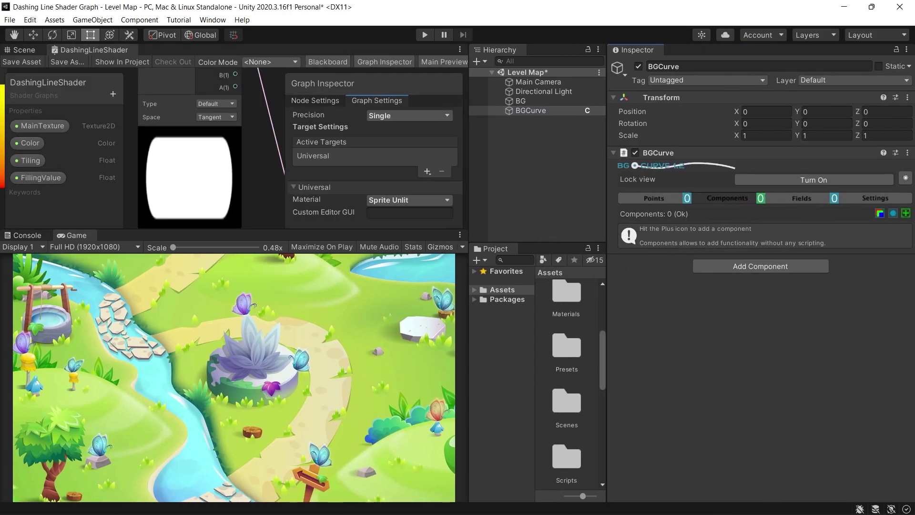
pyautogui.click(761, 266)
pyautogui.write('line')
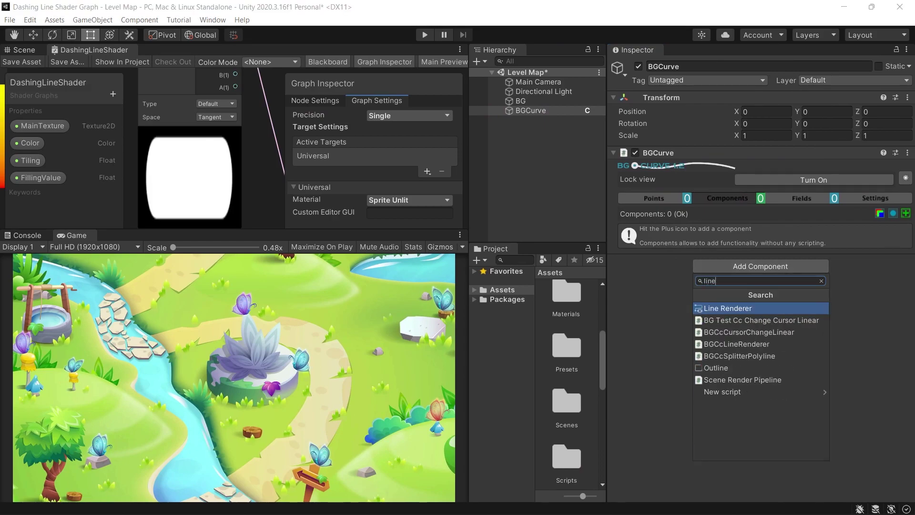
pyautogui.press('Return')
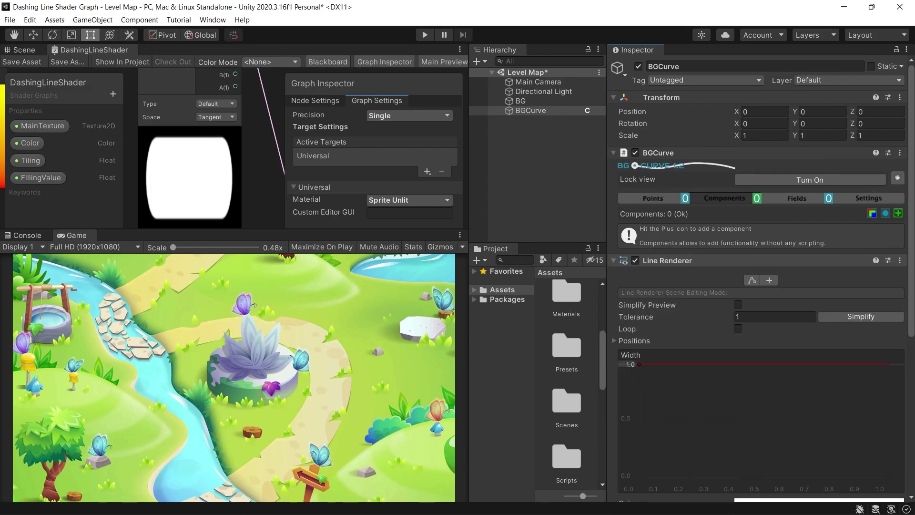
# - Assign DashingLineMat as Element 0 of the Line Renderer's materials
pyautogui.scroll(-10, 758, 286)
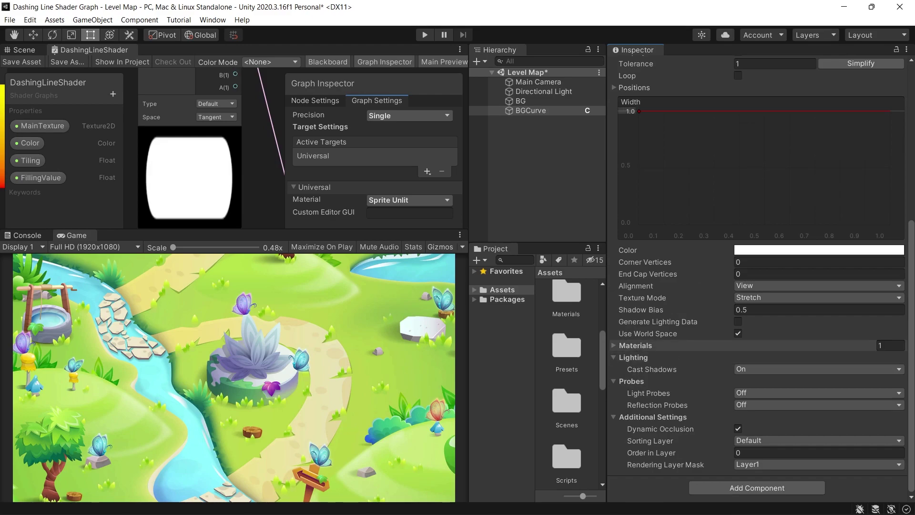
pyautogui.click(635, 345)
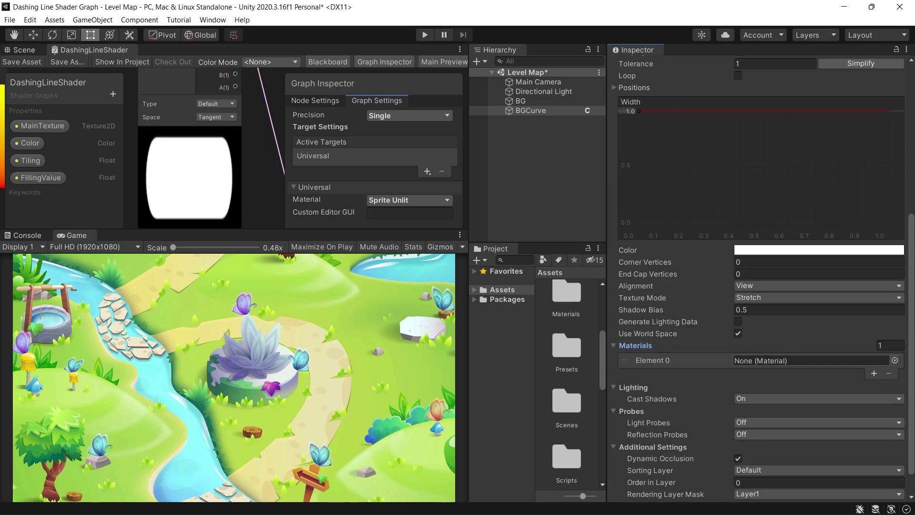
pyautogui.click(894, 360)
pyautogui.write('dash')
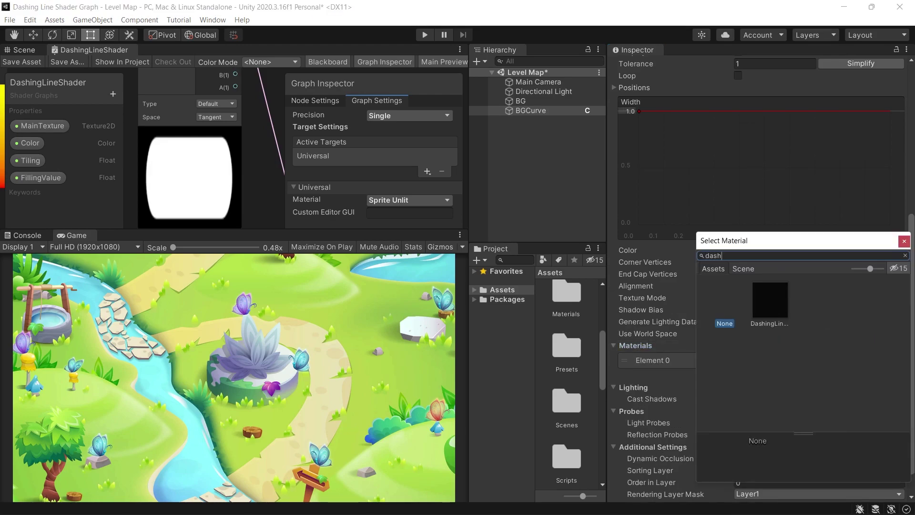
pyautogui.doubleClick(769, 299)
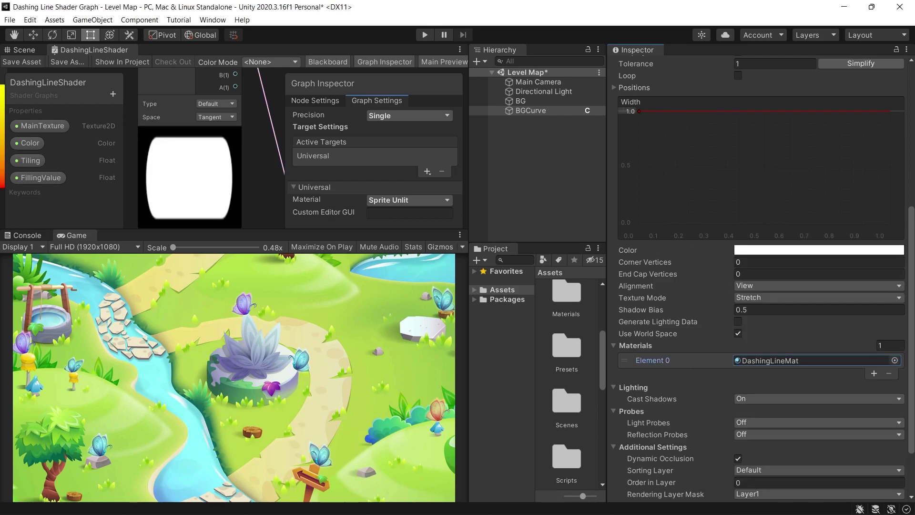
# - Add the Cc Line Renderer curve component to BGCurve
pyautogui.scroll(10, 758, 286)
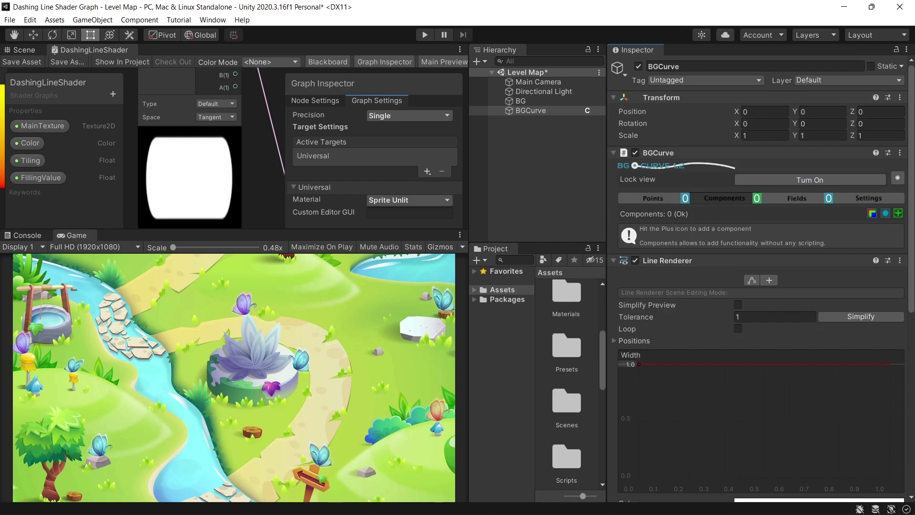
pyautogui.click(652, 198)
pyautogui.click(724, 198)
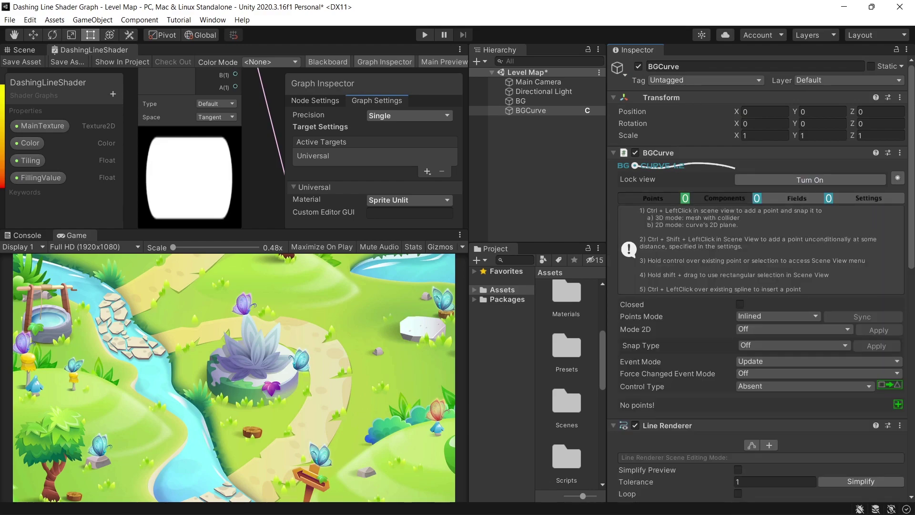
pyautogui.click(897, 213)
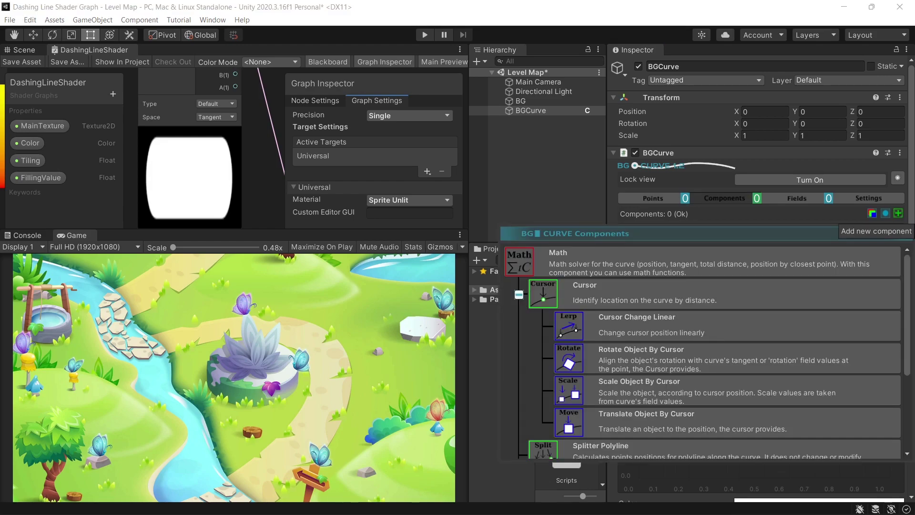
pyautogui.scroll(-4, 707, 348)
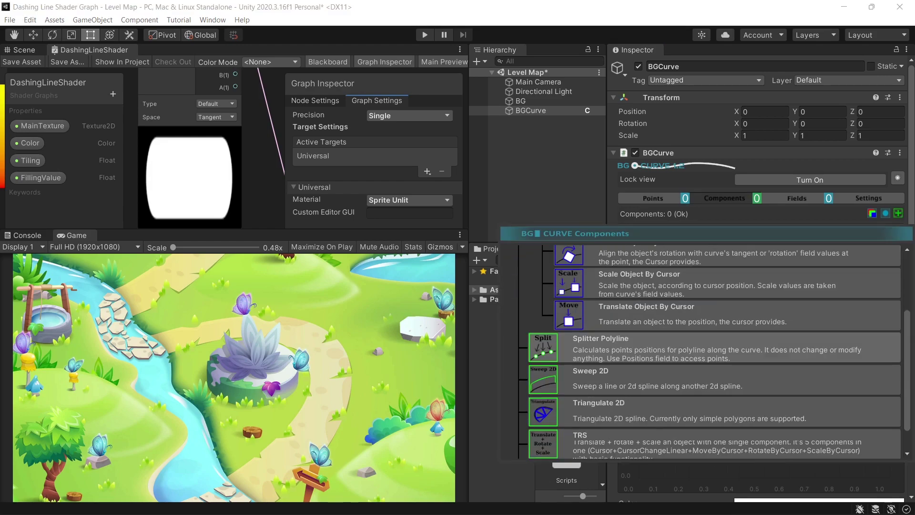
pyautogui.scroll(-1, 706, 353)
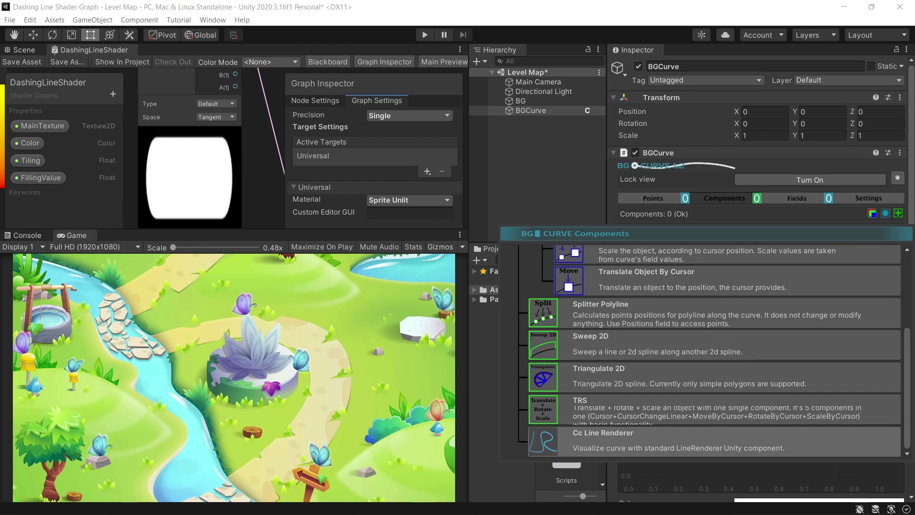
pyautogui.click(667, 439)
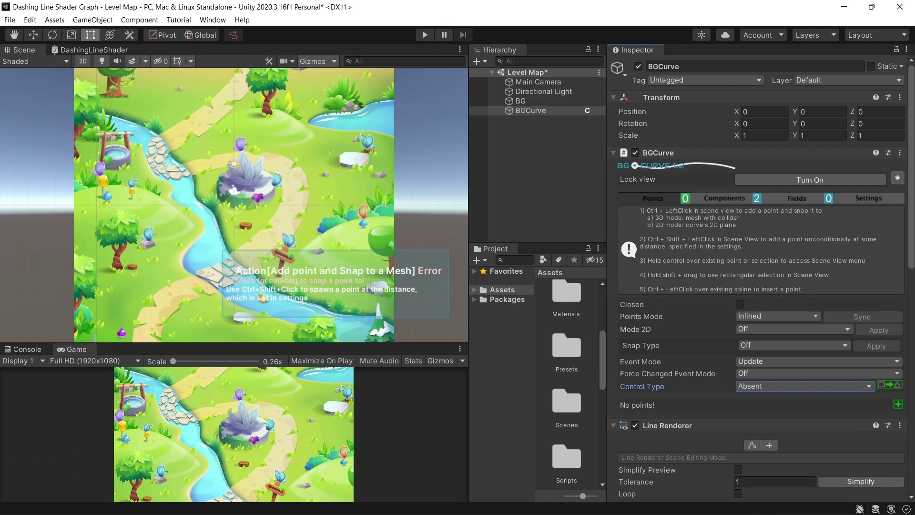
# - Place four curve points along the dirt path: the lower stone crossing, beside the lotus, the upper stone crossing, and the path's upper end
pyautogui.keyDown('ctrl'); pyautogui.click(224, 270); pyautogui.keyUp('ctrl')
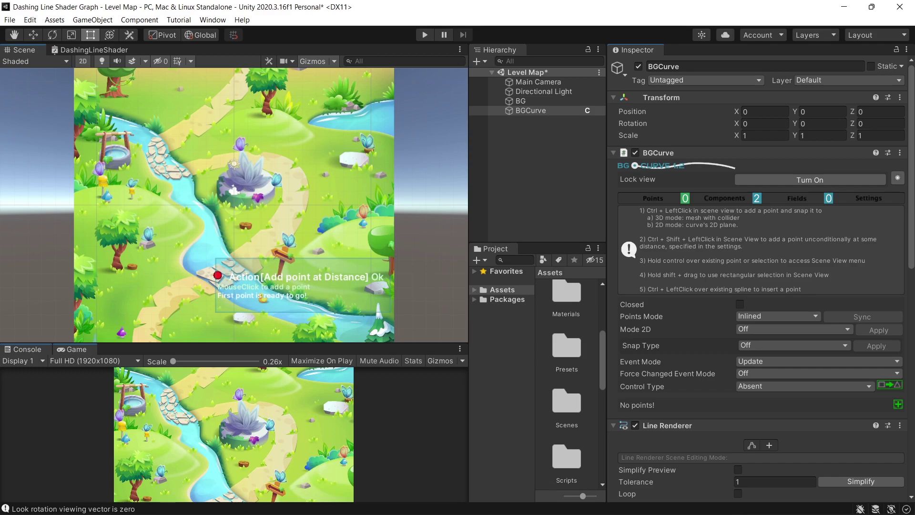
pyautogui.keyDown('ctrl'); pyautogui.keyDown('shift'); pyautogui.click(218, 276); pyautogui.keyUp('shift'); pyautogui.keyUp('ctrl')
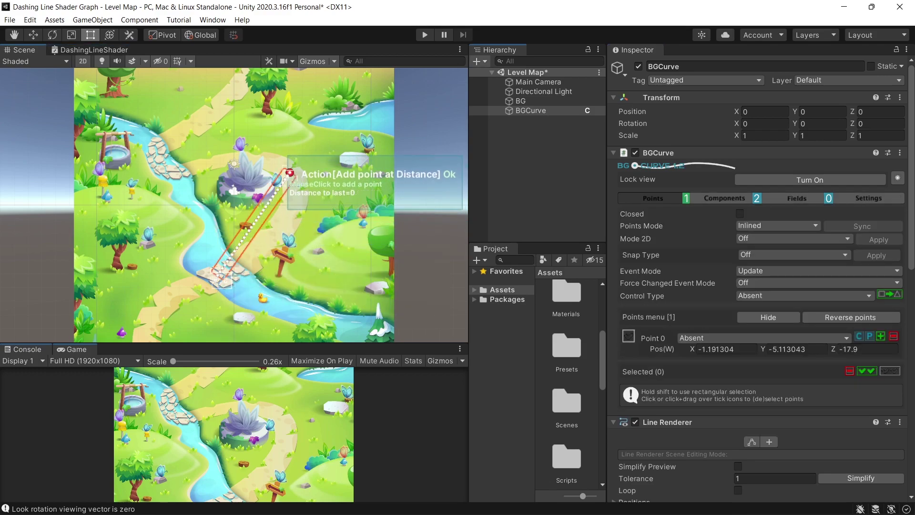
pyautogui.keyDown('ctrl'); pyautogui.keyDown('shift'); pyautogui.click(289, 173); pyautogui.keyUp('shift'); pyautogui.keyUp('ctrl')
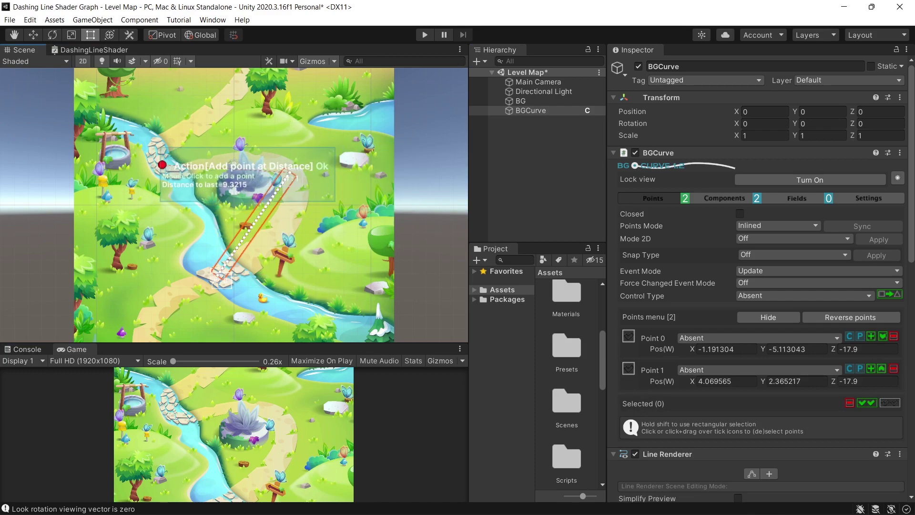
pyautogui.keyDown('ctrl'); pyautogui.keyDown('shift'); pyautogui.click(163, 165); pyautogui.keyUp('shift'); pyautogui.keyUp('ctrl')
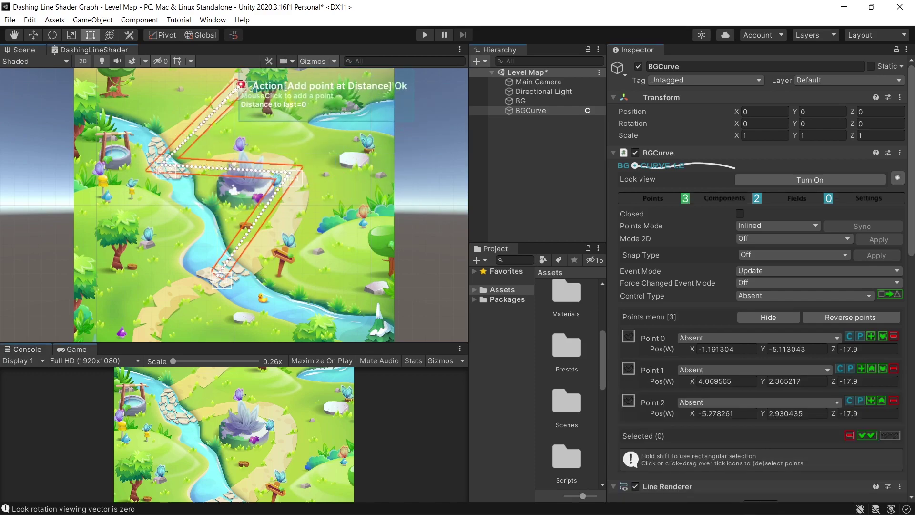
pyautogui.keyDown('ctrl'); pyautogui.keyDown('shift'); pyautogui.click(241, 85); pyautogui.keyUp('shift'); pyautogui.keyUp('ctrl')
# - Maximize the Scene view and adjust the middle points and their Bezier handles so the curve follows the dirt path around the lotus
pyautogui.moveTo(234, 343); pyautogui.dragTo(234, 371)
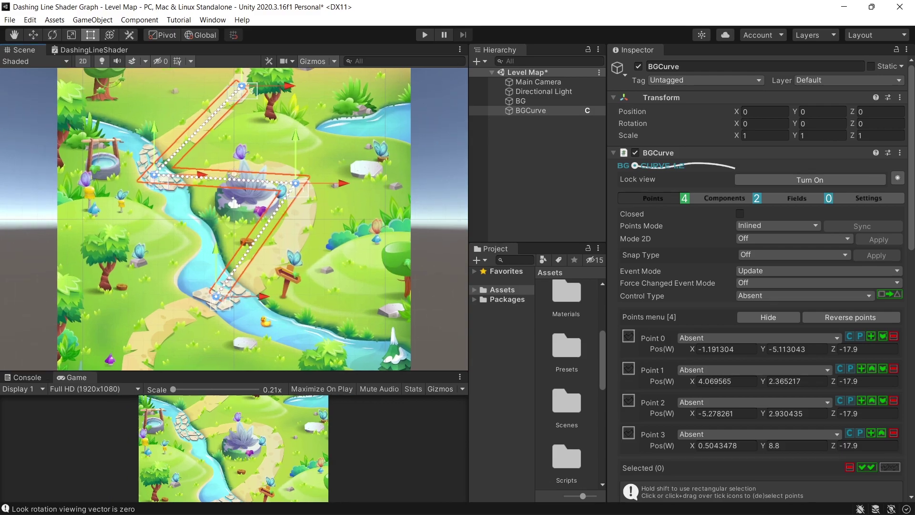
pyautogui.rightClick(27, 50)
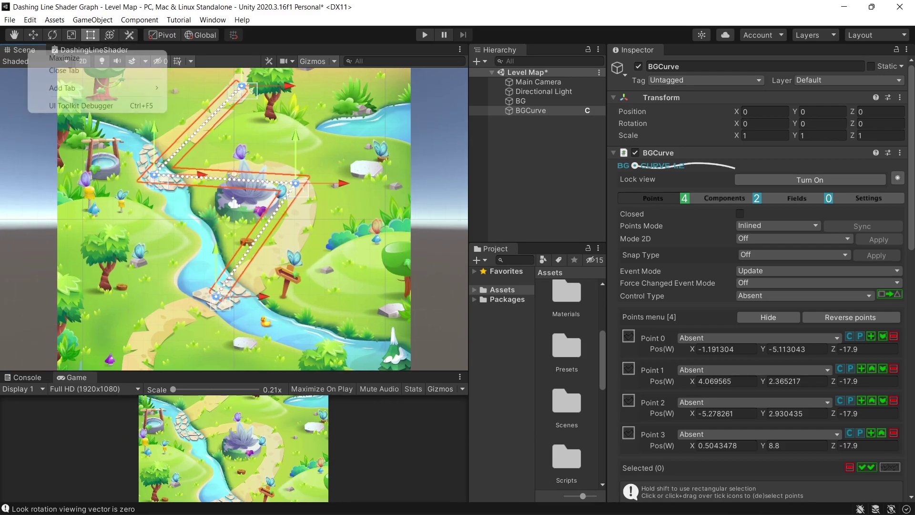
pyautogui.click(53, 58)
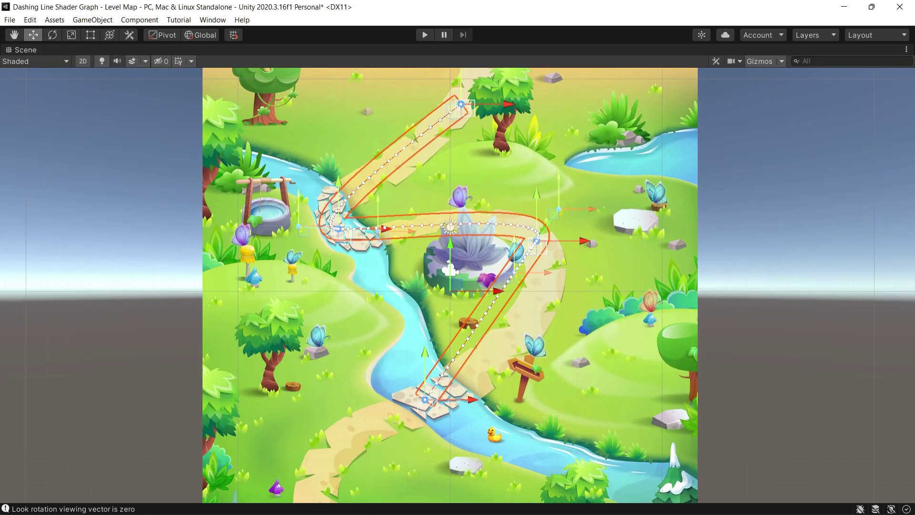
pyautogui.moveTo(507, 217)
pyautogui.mouseDown()
pyautogui.moveTo(523, 206)
pyautogui.moveTo(516, 210)
pyautogui.mouseUp()
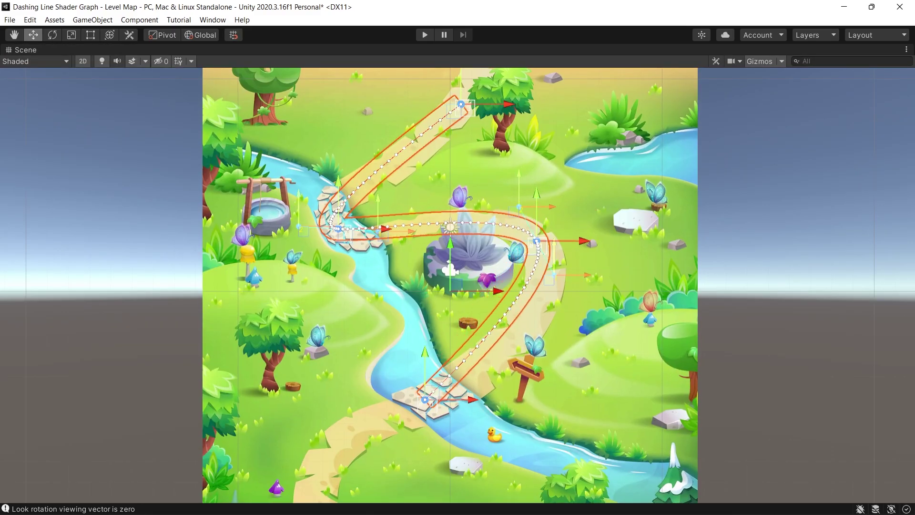
pyautogui.moveTo(532, 246); pyautogui.dragTo(542, 252)
pyautogui.moveTo(559, 286); pyautogui.dragTo(581, 311)
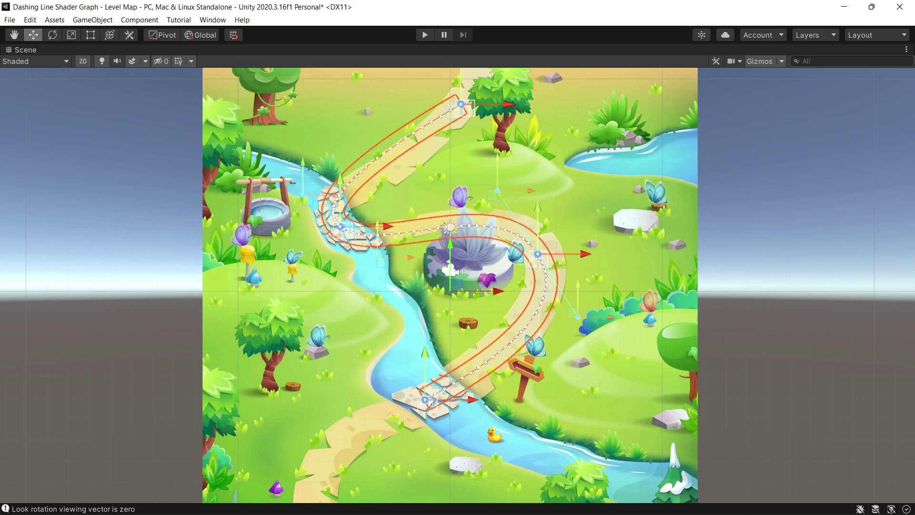
pyautogui.scroll(2, 352, 224)
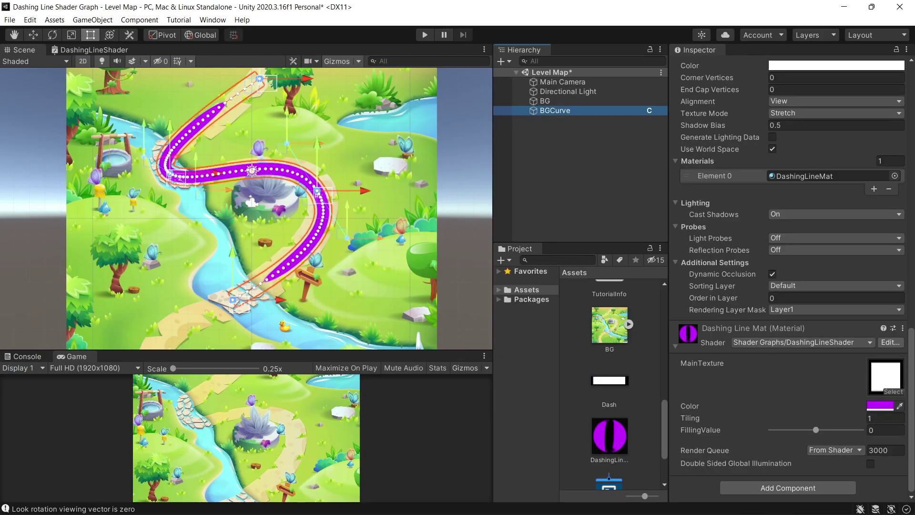
# - Set the Tiling of the dashing line material to 19
pyautogui.moveTo(689, 418); pyautogui.dragTo(831, 418)
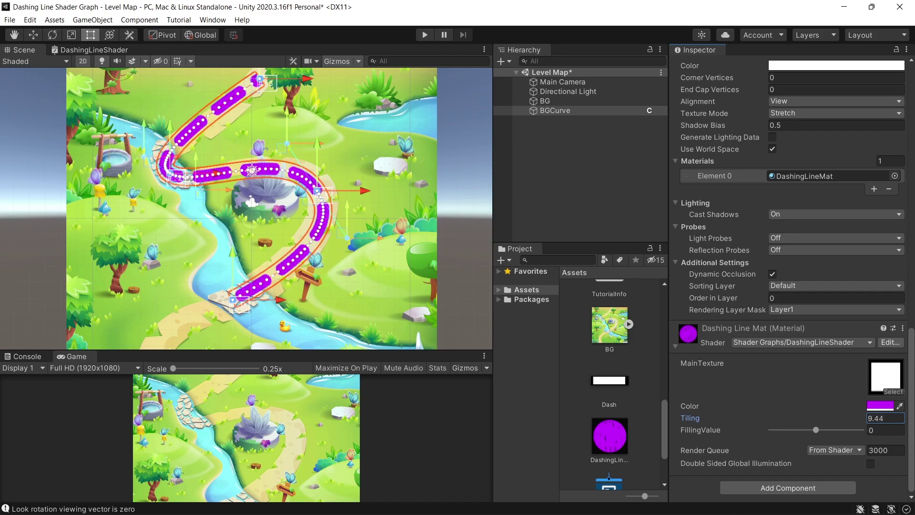
pyautogui.moveTo(753, 418); pyautogui.dragTo(805, 418)
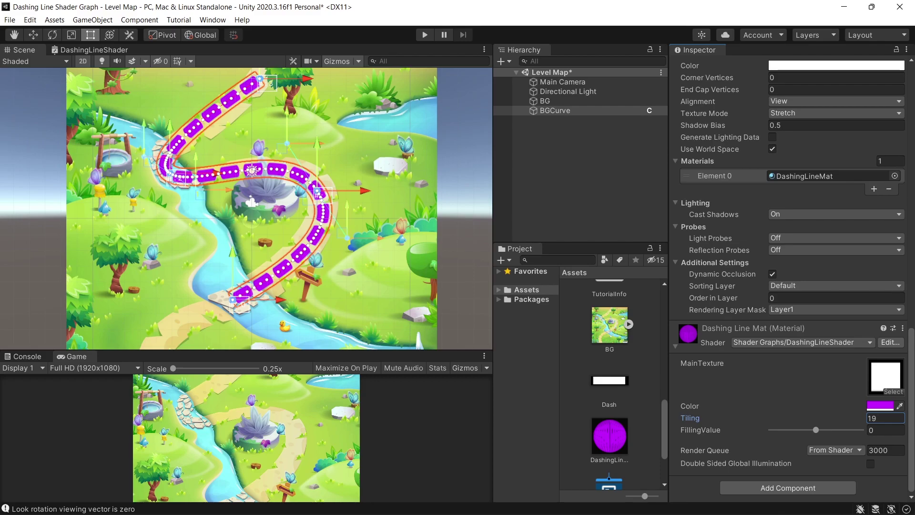
pyautogui.hotkey('shift', 'd')
# - Set the Mode 2D of the BGCurve object to XY
pyautogui.click(555, 111)
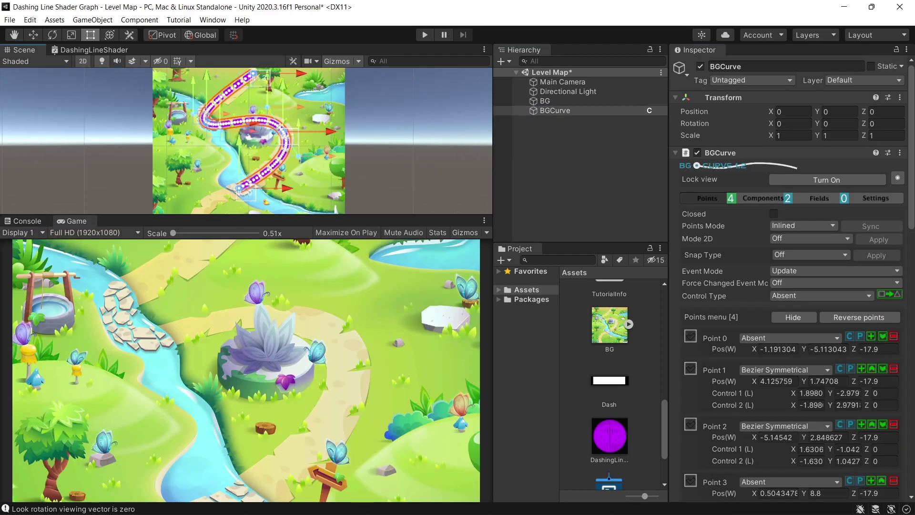
pyautogui.click(809, 238)
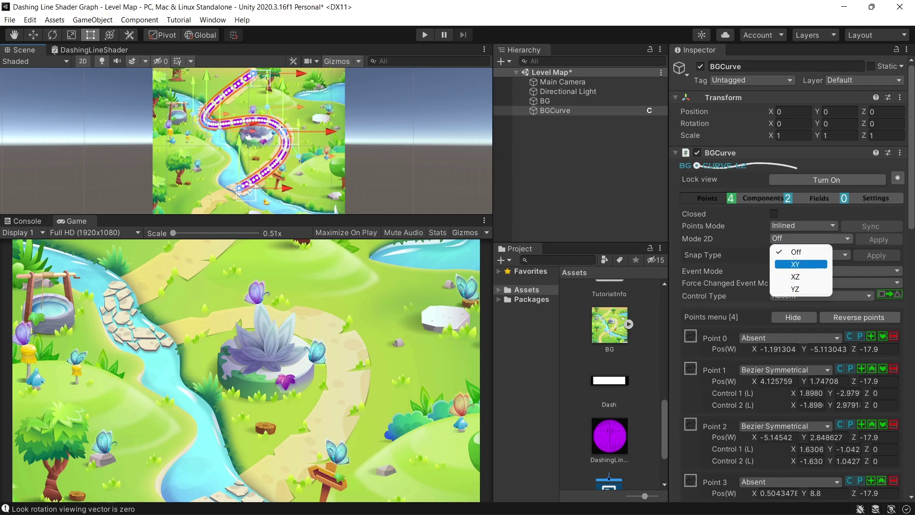
pyautogui.click(800, 263)
pyautogui.press('Return')
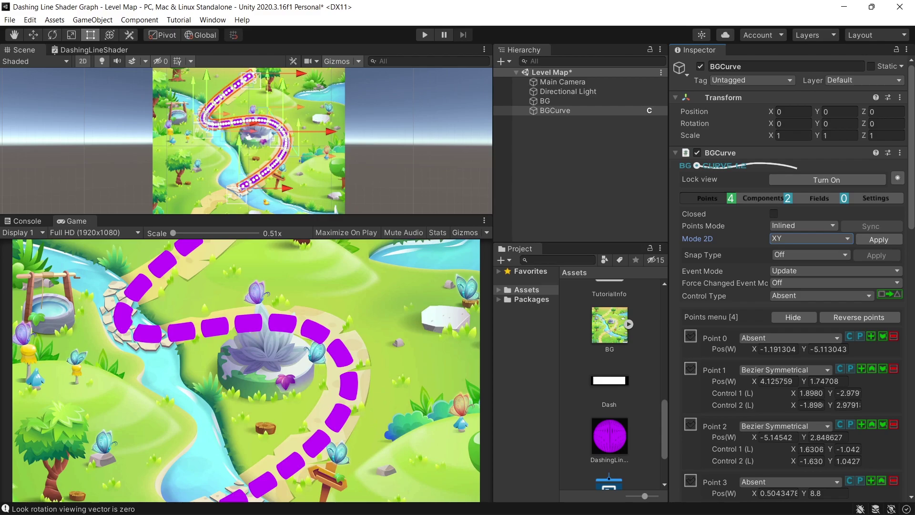
# - Thin the dashed line by lowering the Line Renderer's Width curve to about 0.6
pyautogui.scroll(-1, 390, 180)
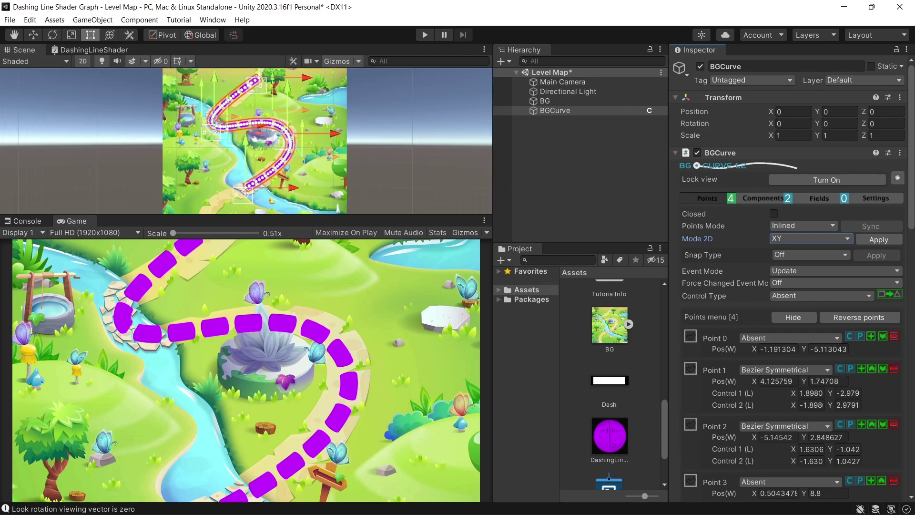
pyautogui.scroll(20, 291, 139)
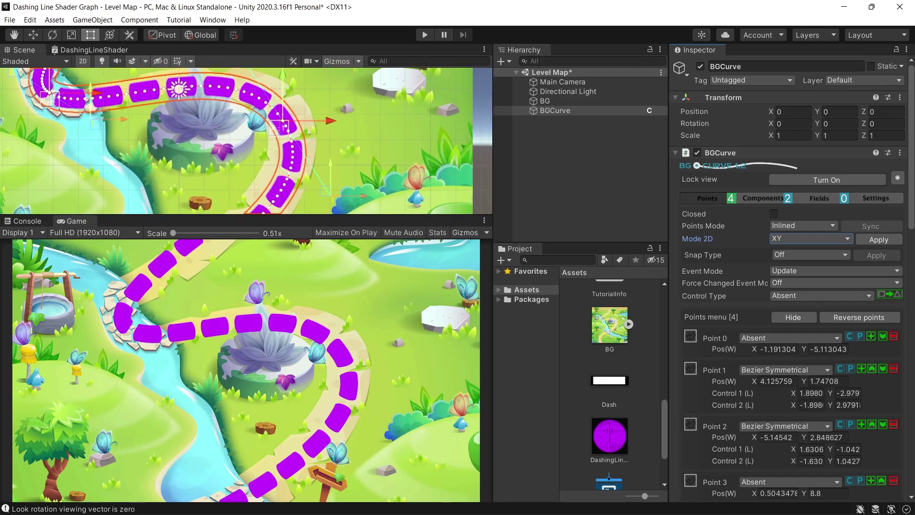
pyautogui.scroll(-15, 791, 281)
pyautogui.moveTo(701, 241); pyautogui.dragTo(702, 272)
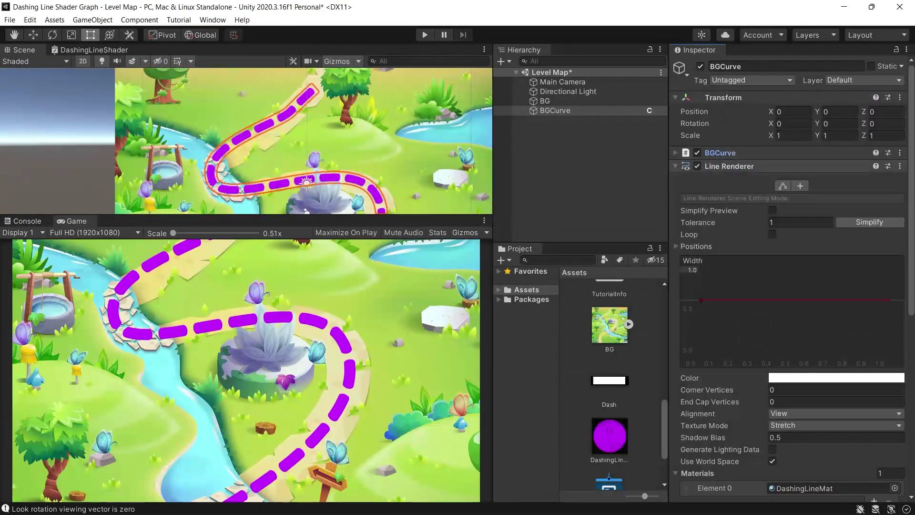
# - Collapse the Line Renderer settings and adjust the dashing line material's FillingValue to 0.03
pyautogui.click(729, 166)
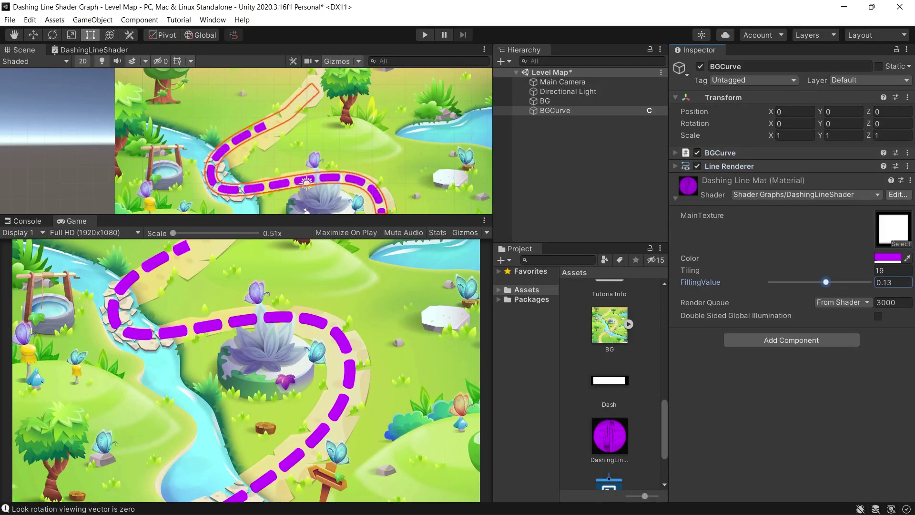
pyautogui.moveTo(826, 282)
pyautogui.mouseDown()
pyautogui.moveTo(863, 282)
pyautogui.moveTo(820, 282)
pyautogui.mouseUp()
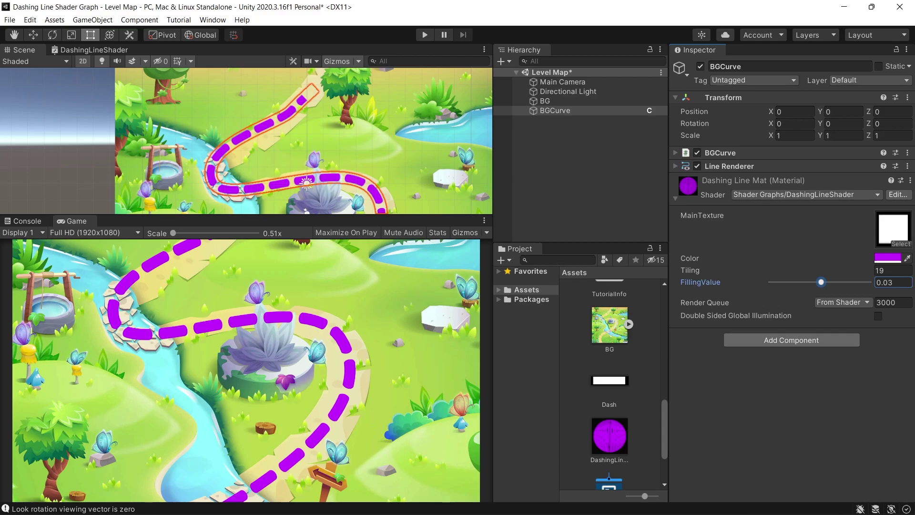
# - Add an Animator component to the BGCurve object
pyautogui.click(792, 340)
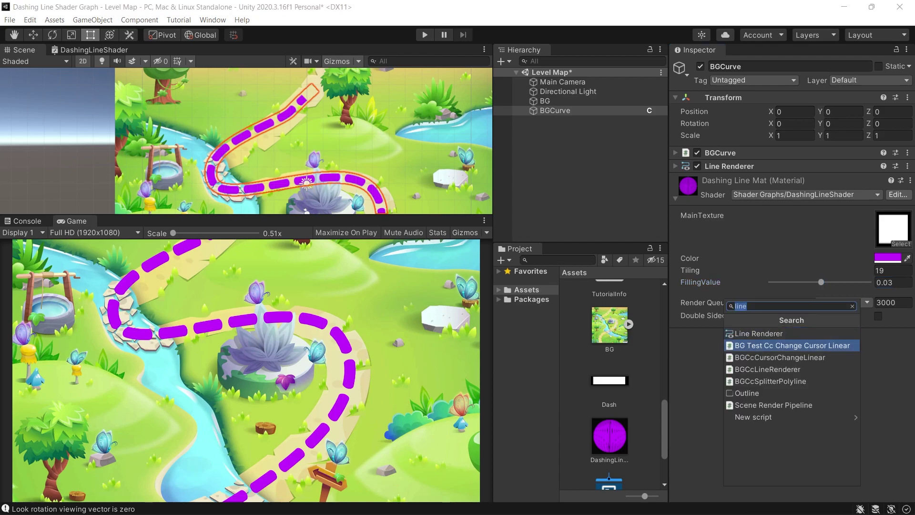
pyautogui.write('anim')
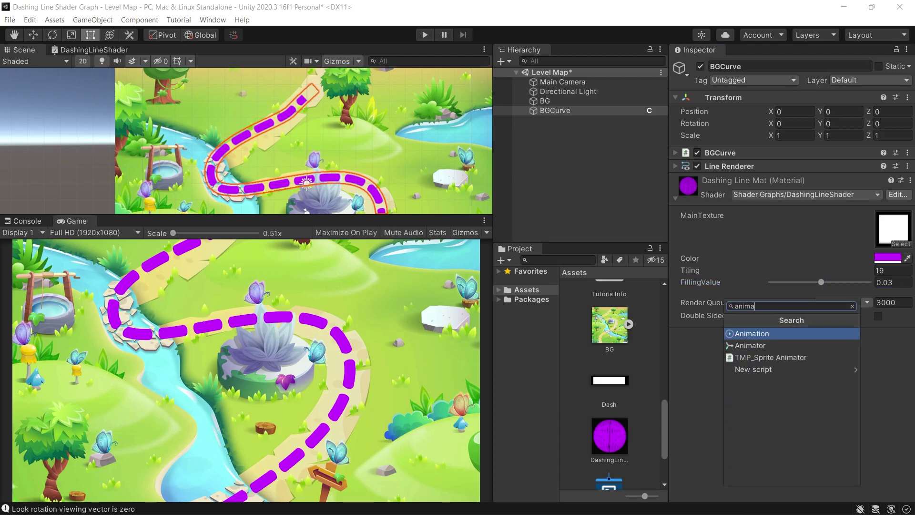
pyautogui.write('a')
pyautogui.press('Down')
pyautogui.press('Return')
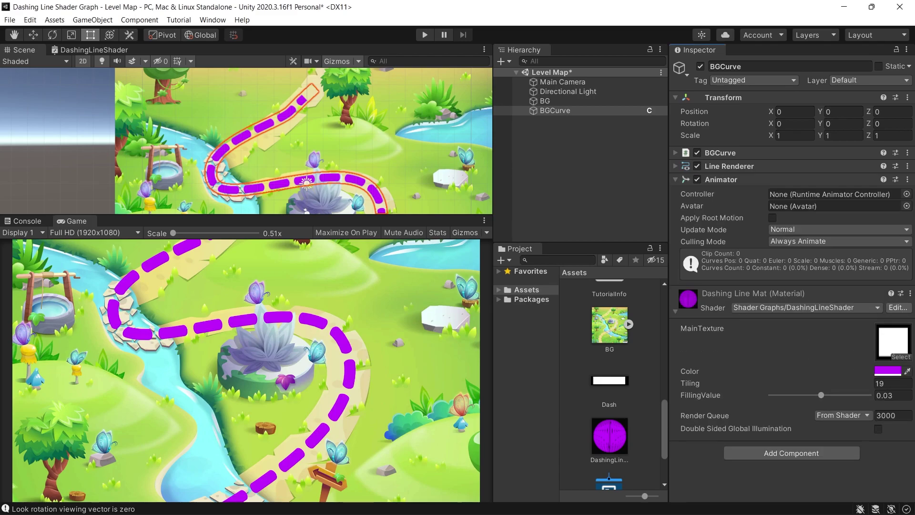
# - Open the Animation window and dock it beside the Game view
pyautogui.click(213, 19)
pyautogui.moveTo(267, 217)
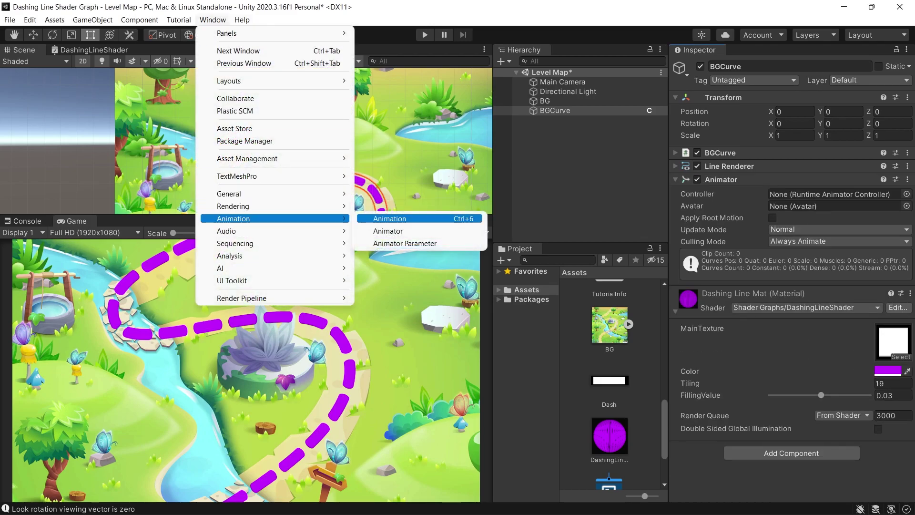
pyautogui.click(388, 217)
pyautogui.moveTo(233, 139); pyautogui.dragTo(128, 221)
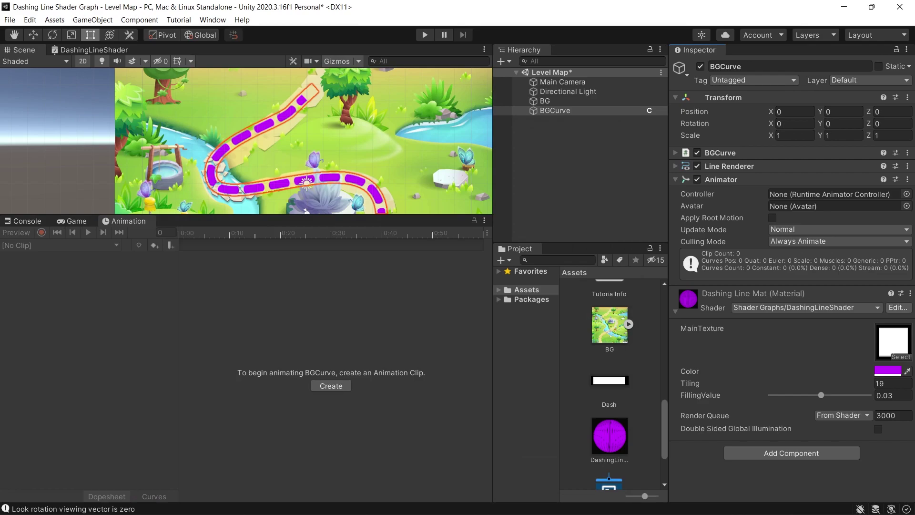
# - Create an animation clip for BGCurve and save it as Dashing in the Assets folder
pyautogui.click(331, 412)
pyautogui.write('Fa')
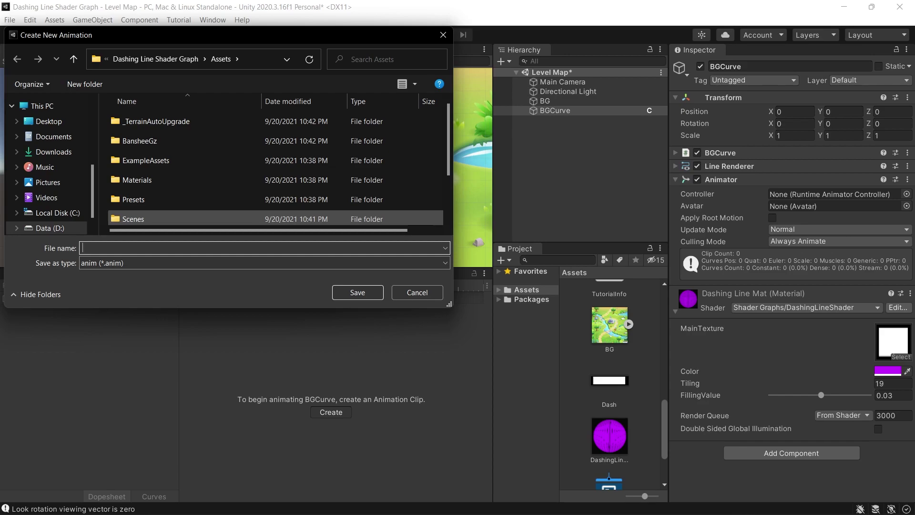
pyautogui.write('Dashing')
pyautogui.press('Return')
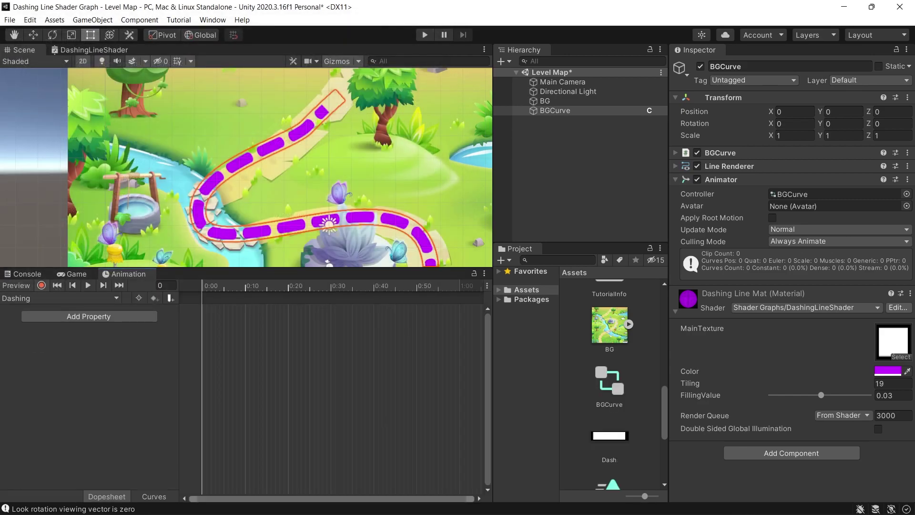
# - Record material FillingValue keyframes of 1 at 0:00 and 0 at 2:00 in the Dashing clip, and preview the animation
pyautogui.click(41, 285)
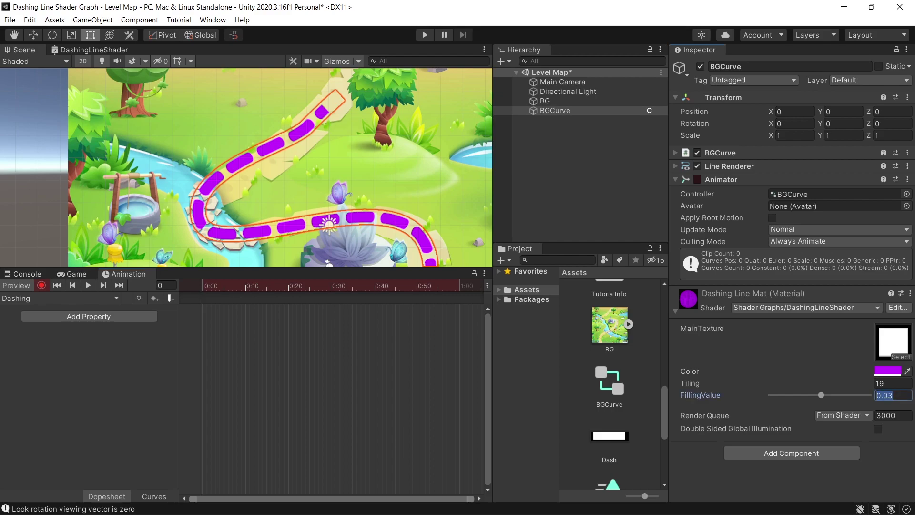
pyautogui.write('1')
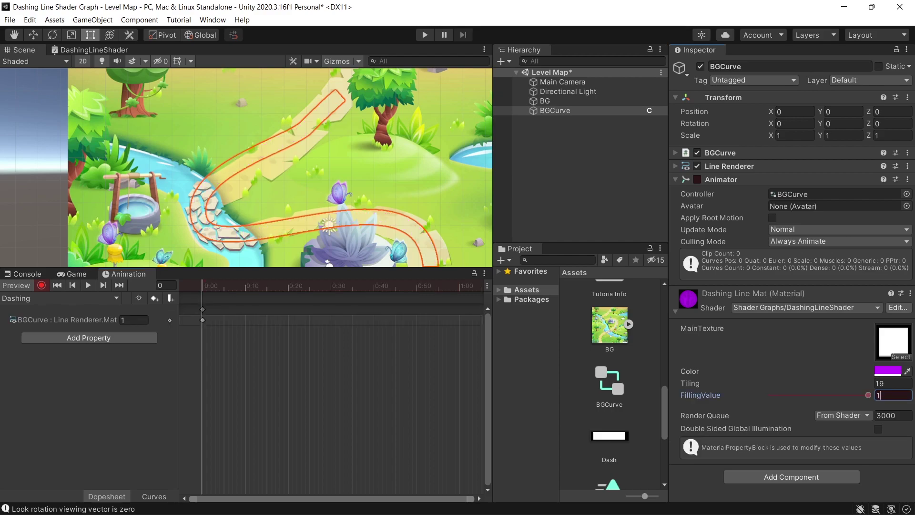
pyautogui.scroll(-10, 333, 395)
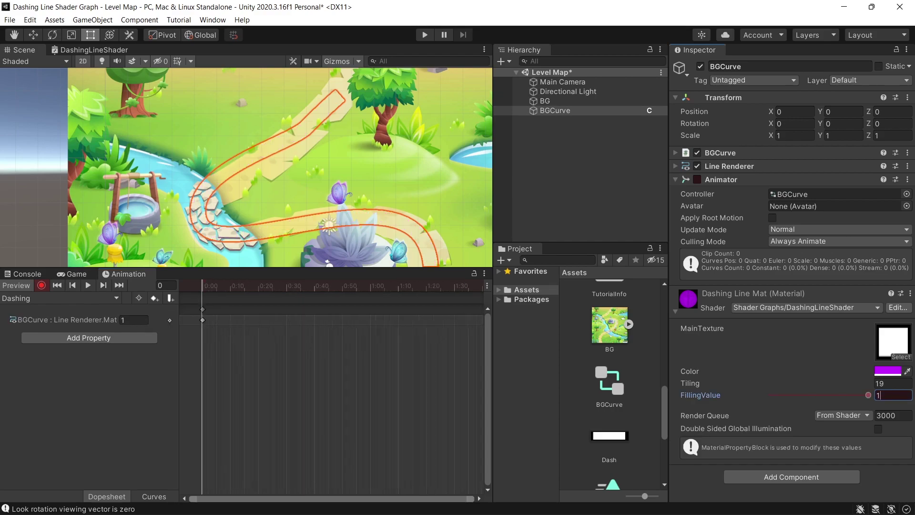
pyautogui.click(409, 286)
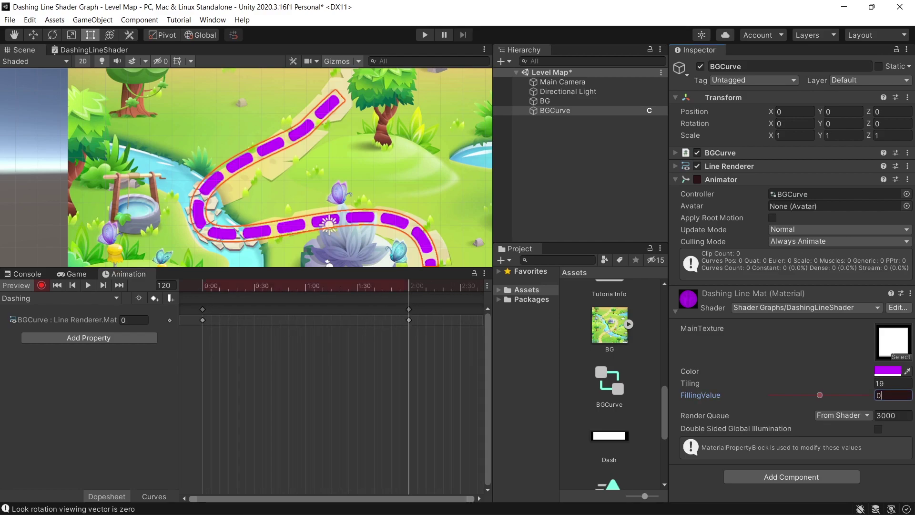
pyautogui.moveTo(409, 286); pyautogui.dragTo(202, 286)
pyautogui.click(87, 428)
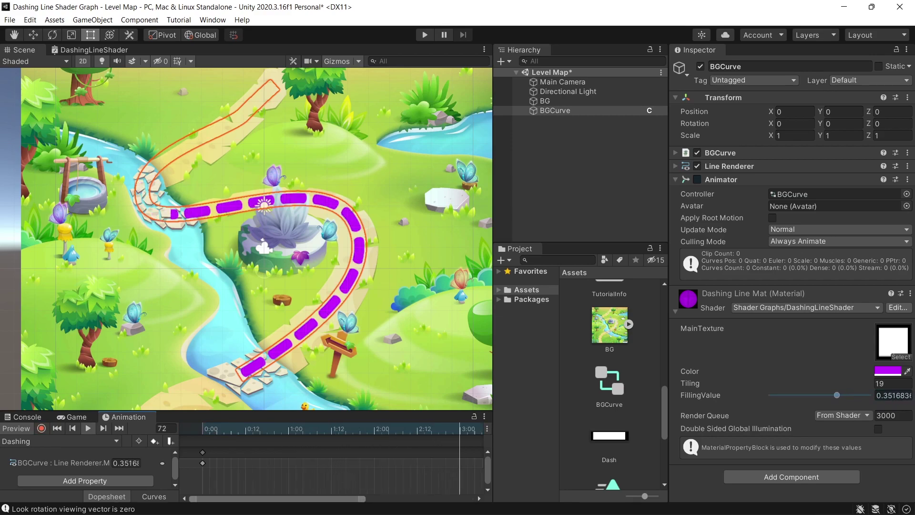
# - Disable Loop Time on the Dashing animation clip and run the scene
pyautogui.click(610, 381)
pyautogui.scroll(-3, 609, 381)
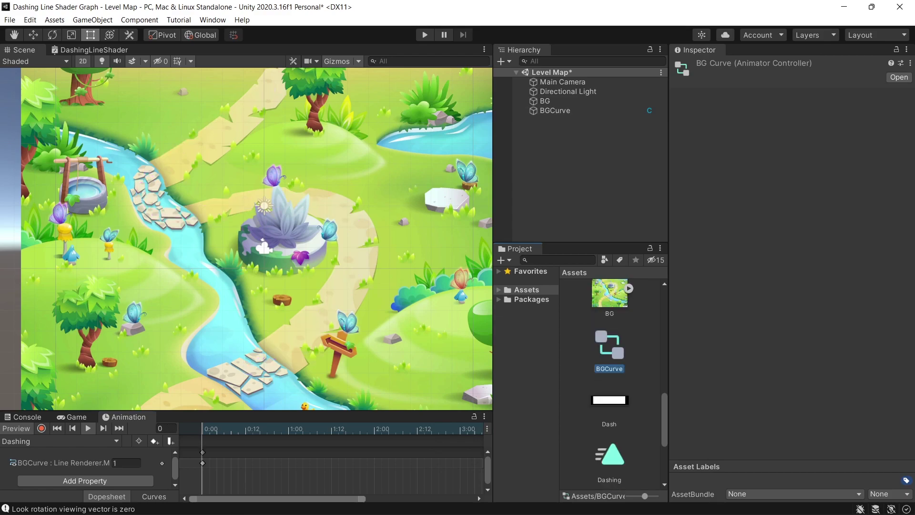
pyautogui.click(609, 382)
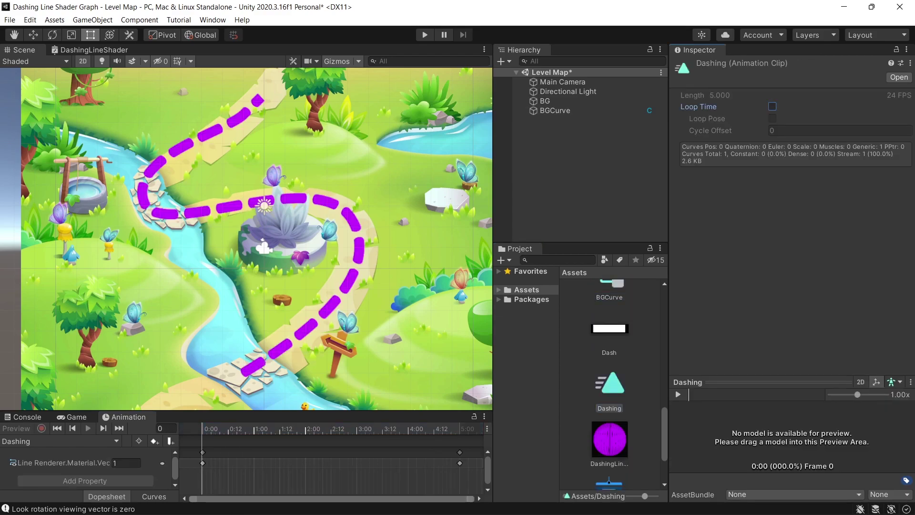
pyautogui.hotkey('ctrl', 'p')
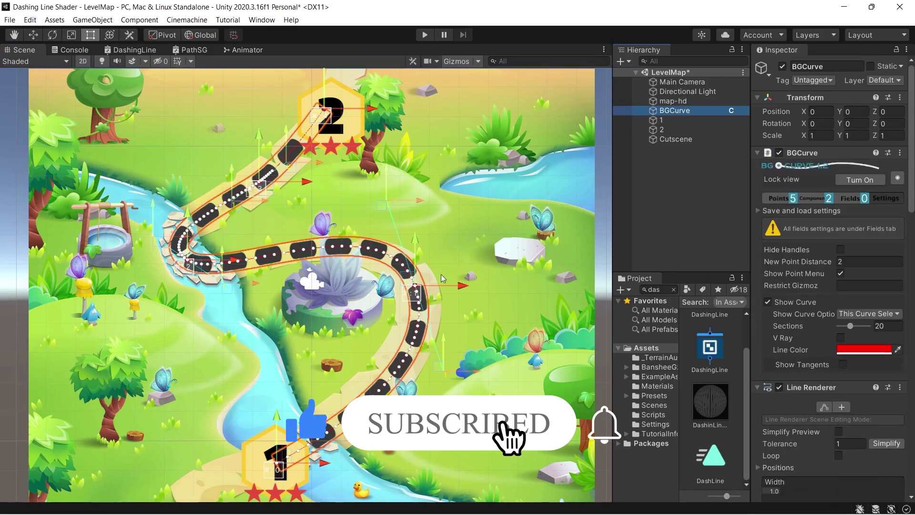
# - Reshape the black dashed curve in the LevelMap scene by moving its middle points and Bezier handles off the dirt path
pyautogui.moveTo(448, 273); pyautogui.dragTo(501, 255)
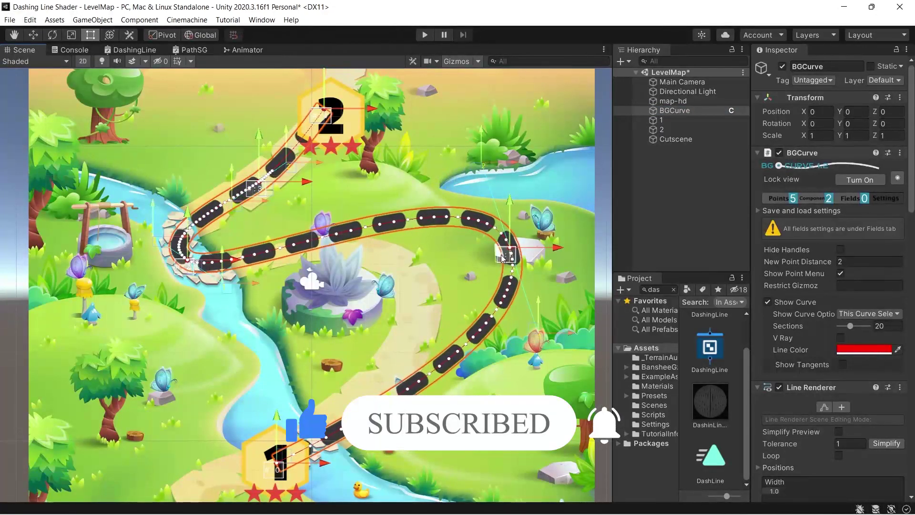
pyautogui.moveTo(482, 161); pyautogui.dragTo(469, 93)
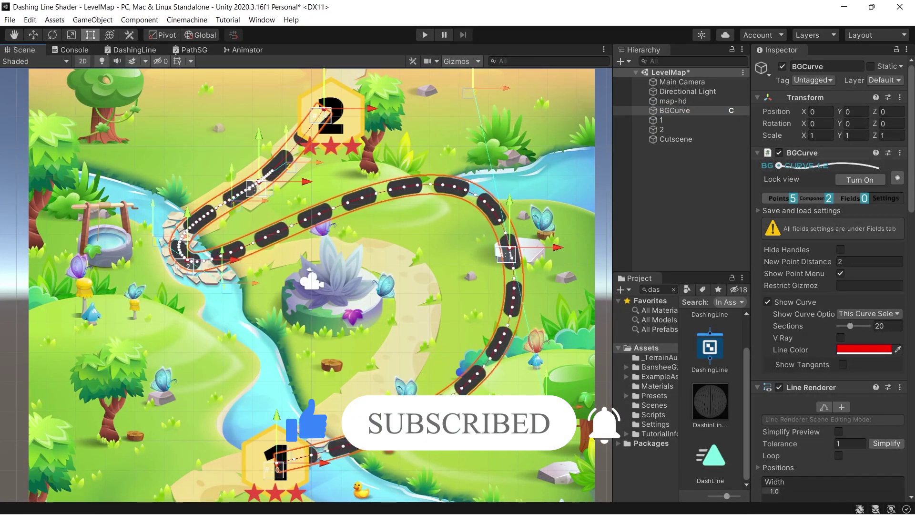
pyautogui.scroll(3, 202, 259)
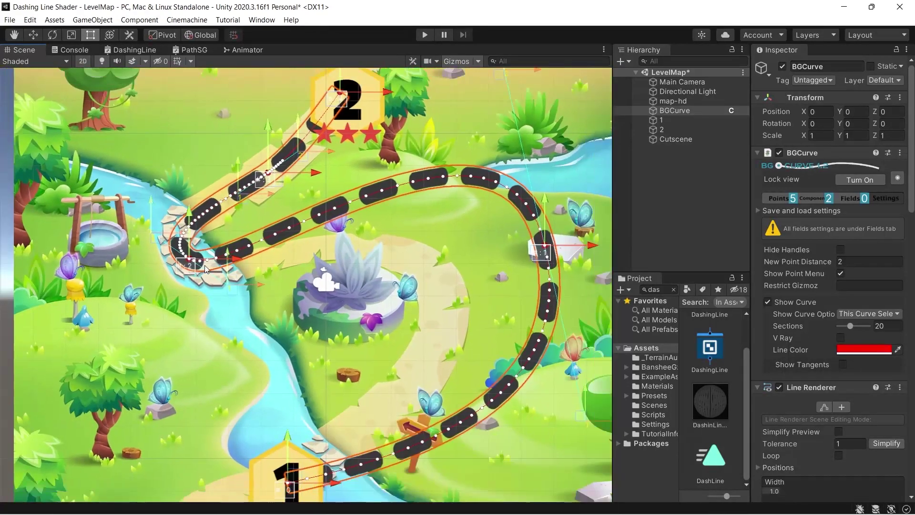
pyautogui.moveTo(207, 261); pyautogui.dragTo(368, 364)
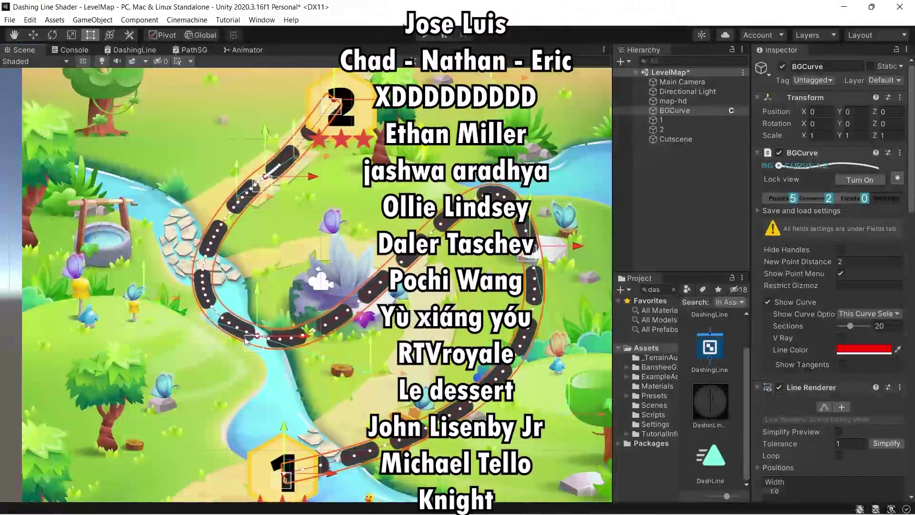
pyautogui.moveTo(150, 299); pyautogui.dragTo(149, 249)
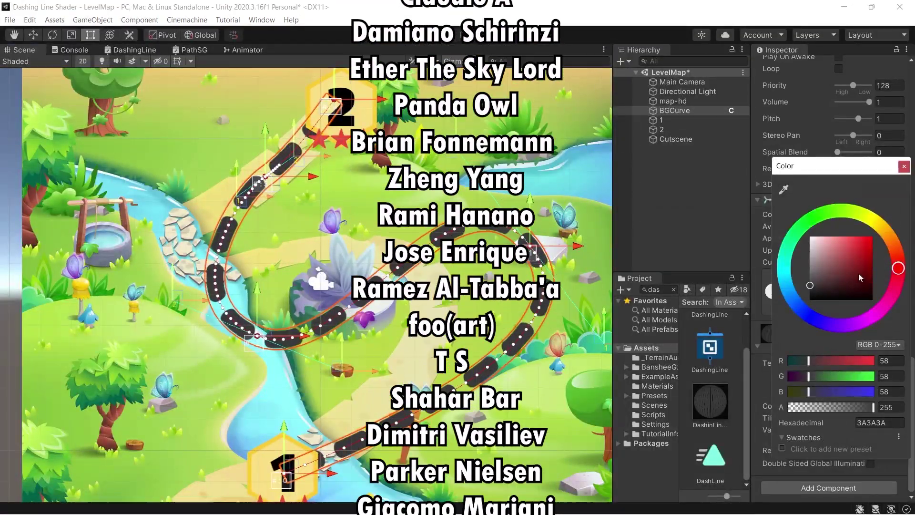
# - Change the Color of the LevelMap dashing line material from grey to red
pyautogui.click(870, 239)
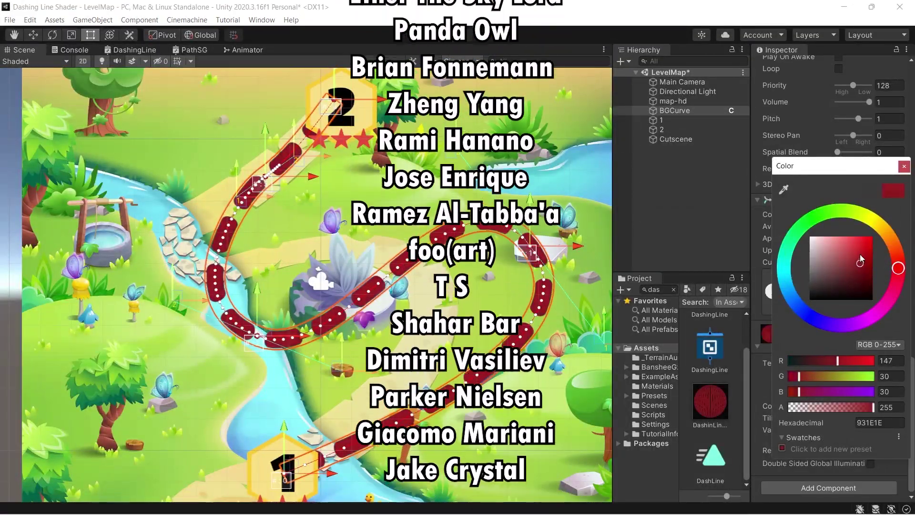